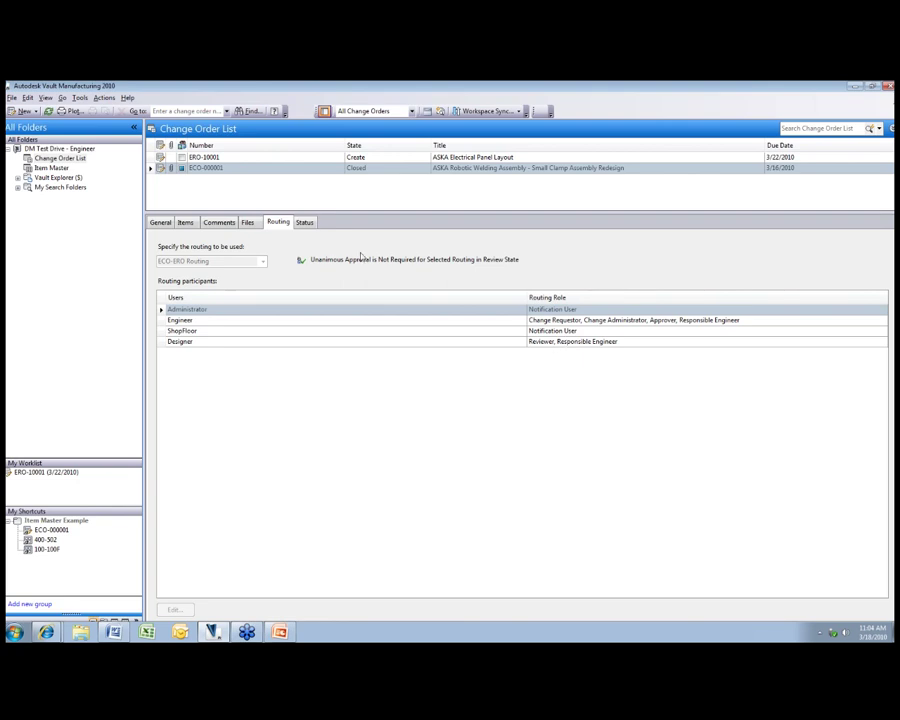
Show the status workflow and read the Review state summary, including the engineer's Reject and Approve responses.
click(304, 222)
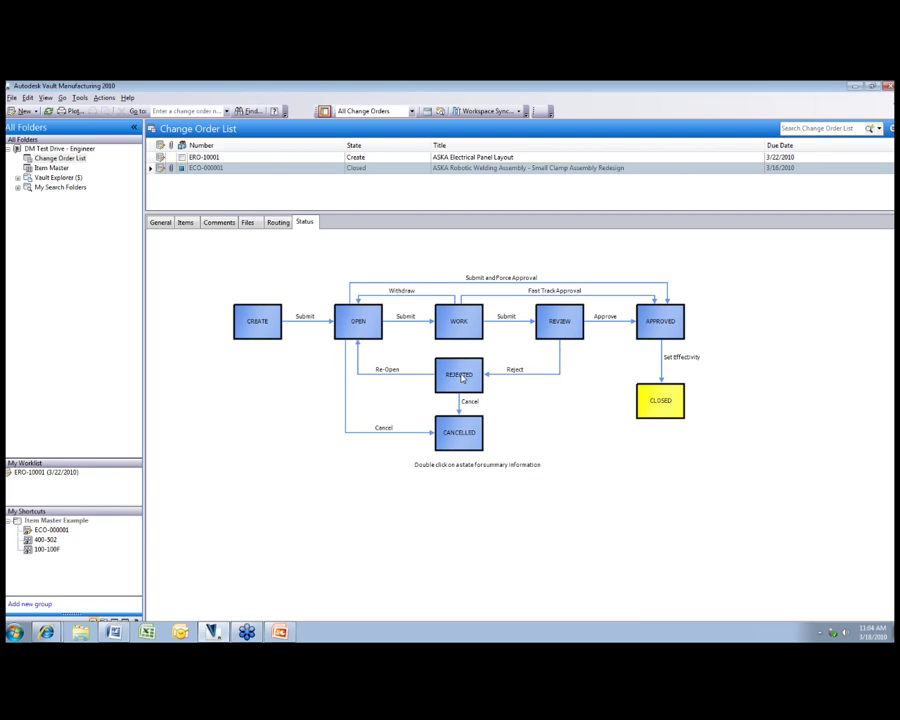
double_click(570, 333)
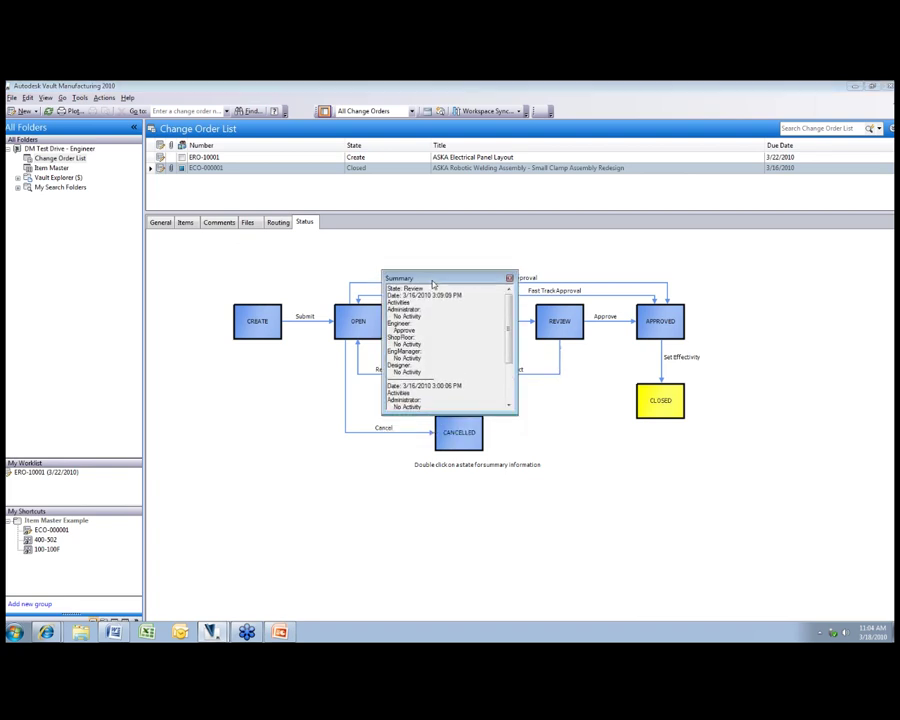
drag(516, 410, 575, 497)
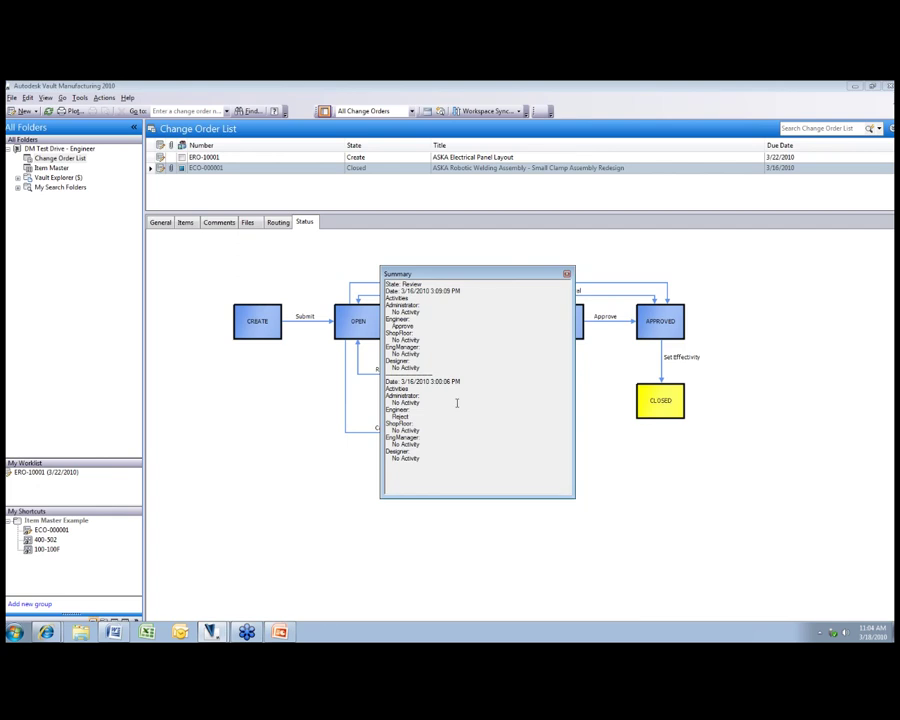
double_click(399, 416)
double_click(401, 325)
click(566, 275)
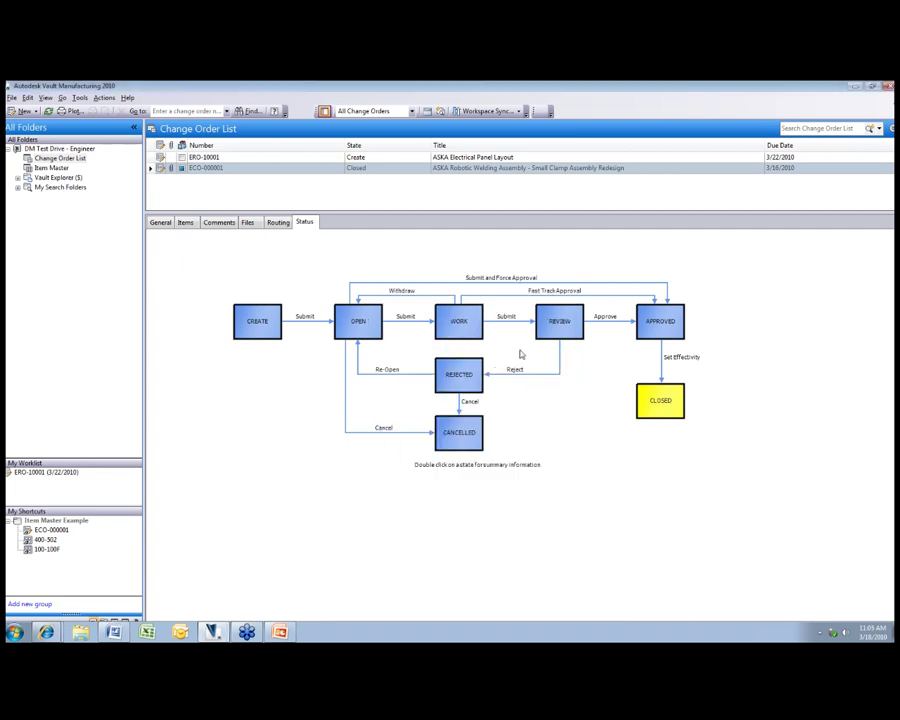
Read and close the Rejected and Open state summaries.
double_click(455, 373)
click(509, 299)
double_click(358, 321)
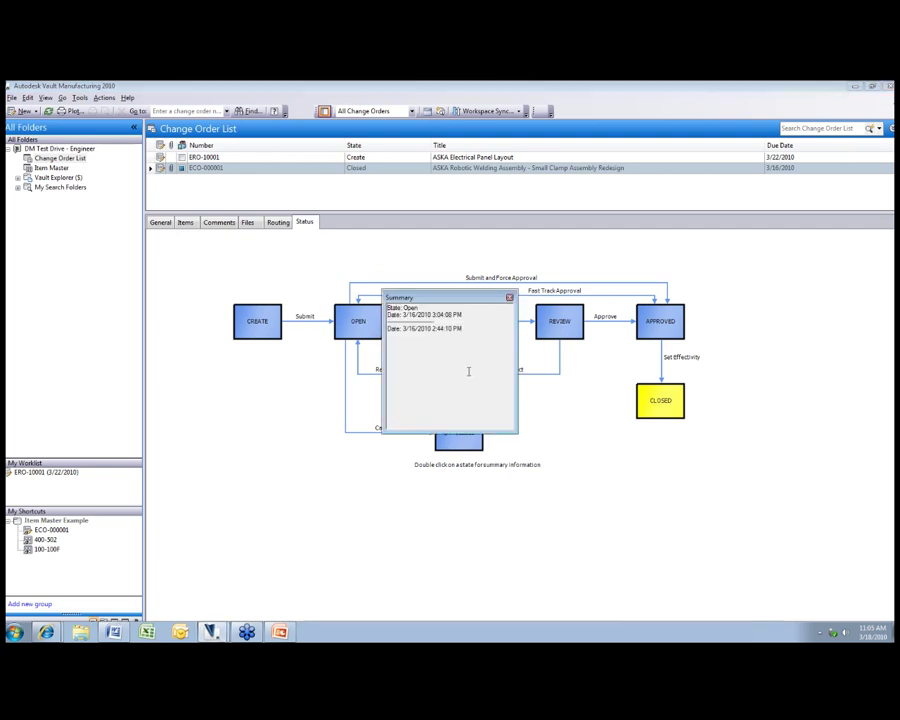
click(509, 299)
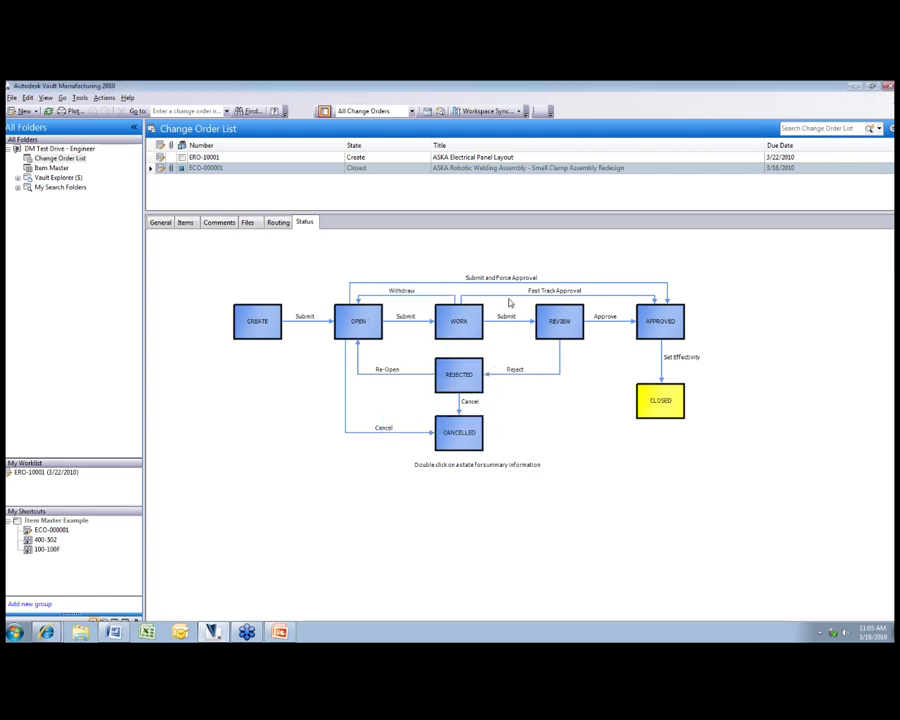
Switch to ERO-10001, show its General details, and bring up its context menu.
click(39, 475)
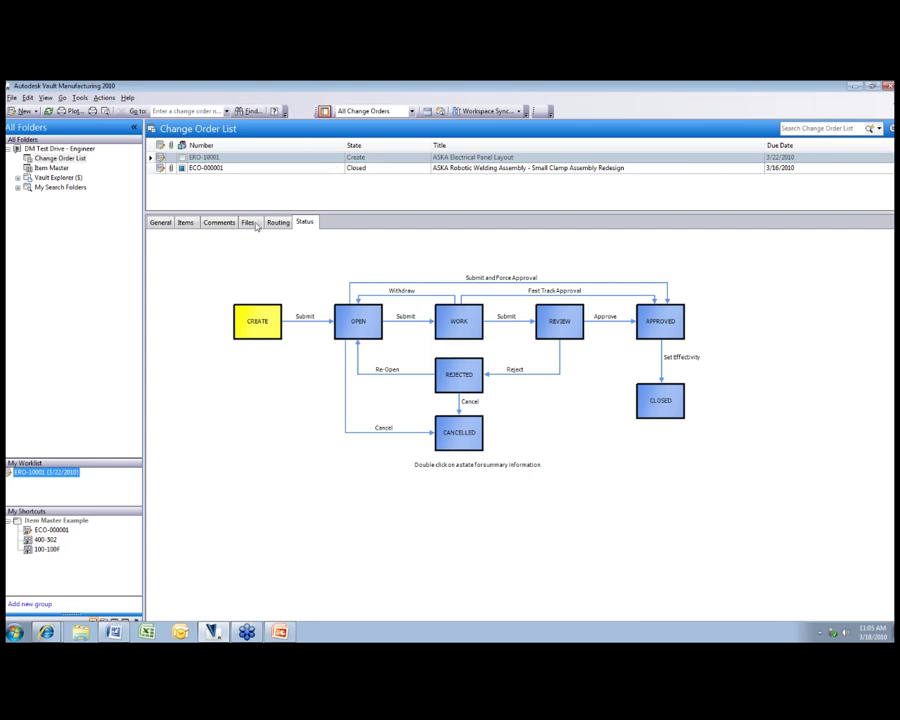
click(166, 224)
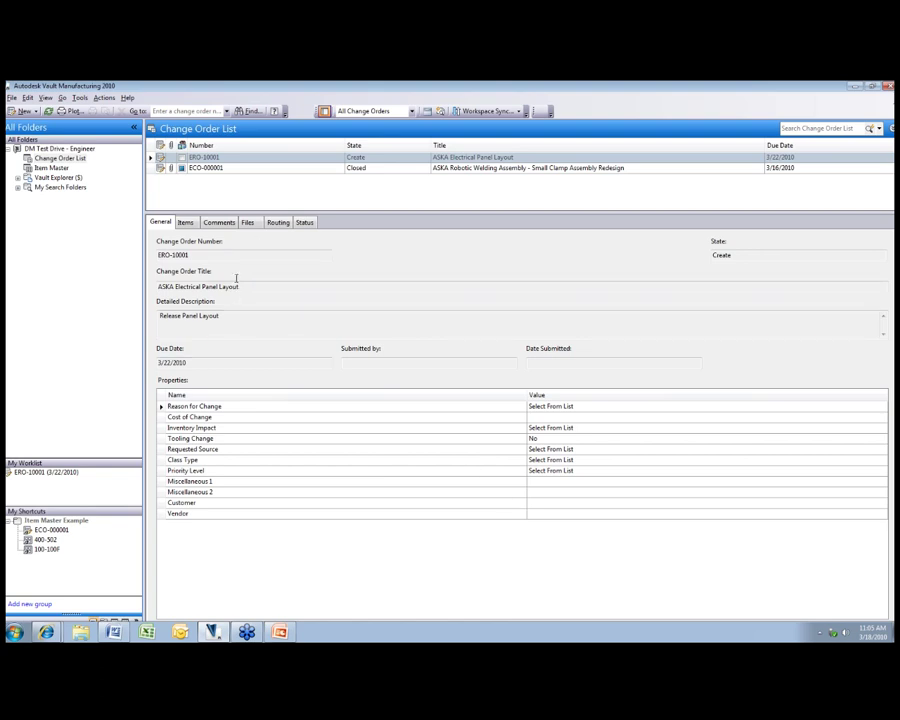
right_click(253, 160)
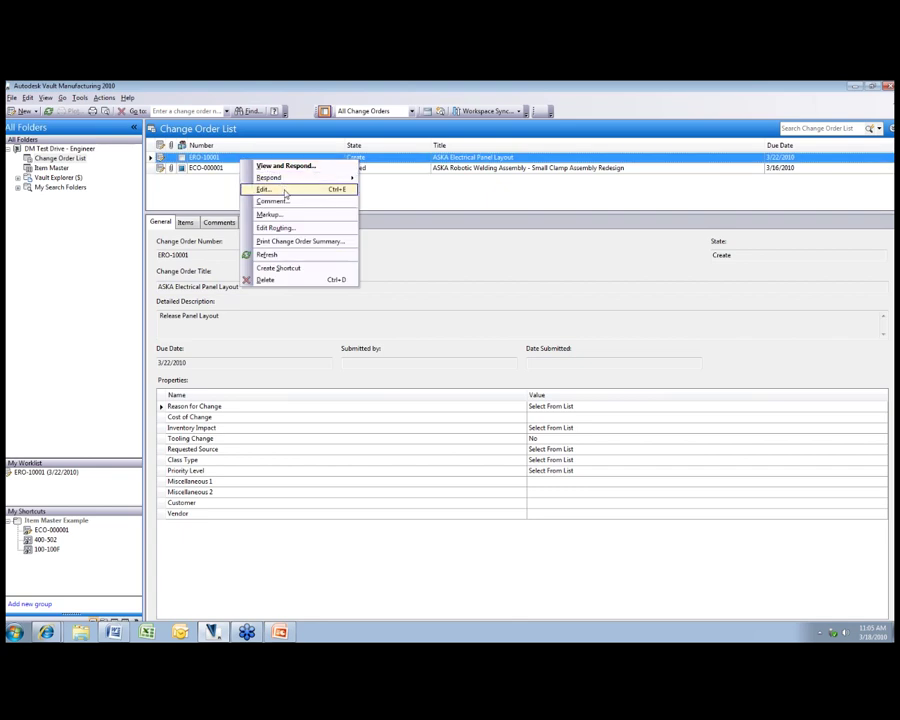
Edit ERO-10001: Reason Initial Release, Cost 0, Inventory Impact No Change, Requested Source Engineering.
click(285, 191)
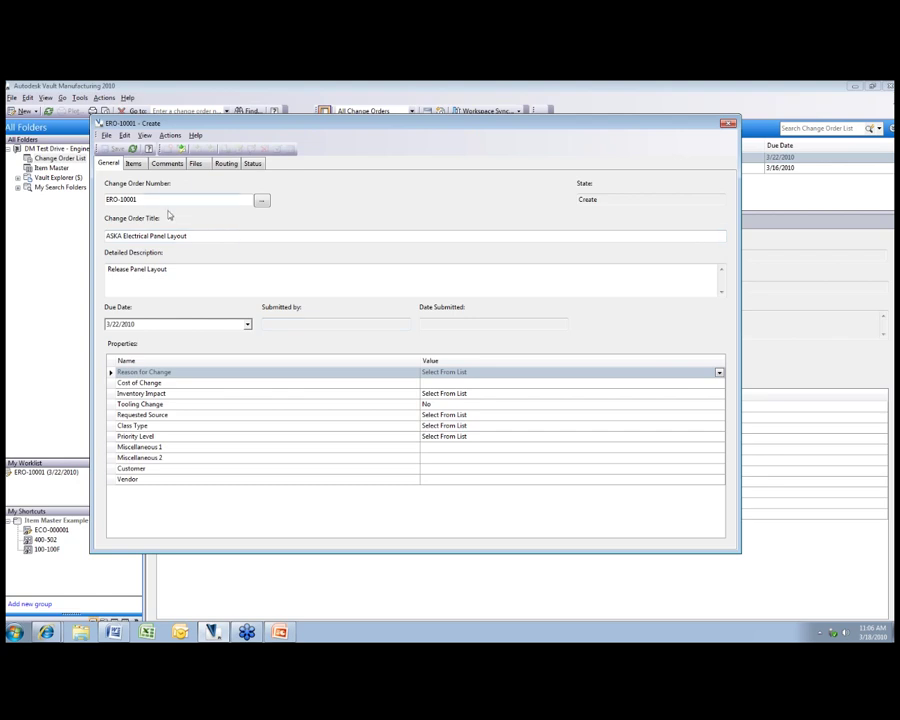
click(460, 373)
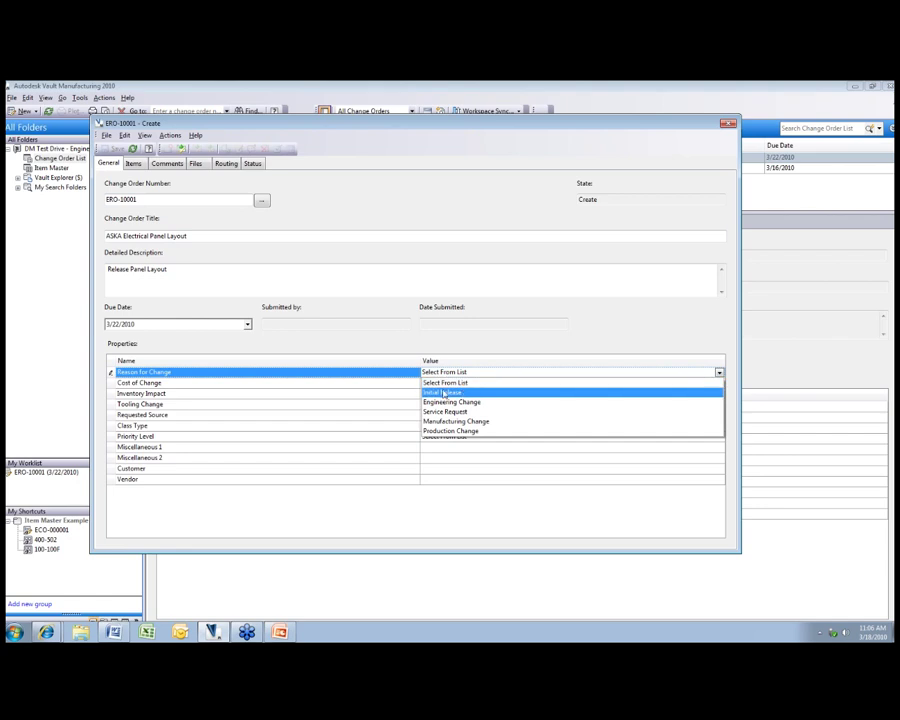
click(455, 393)
click(442, 382)
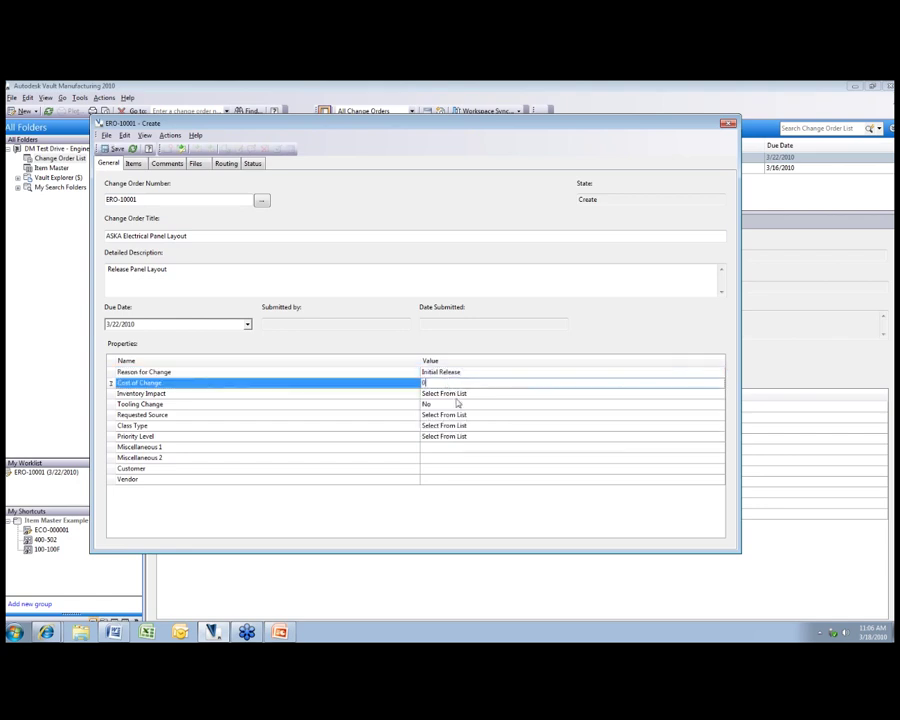
click(445, 393)
click(460, 413)
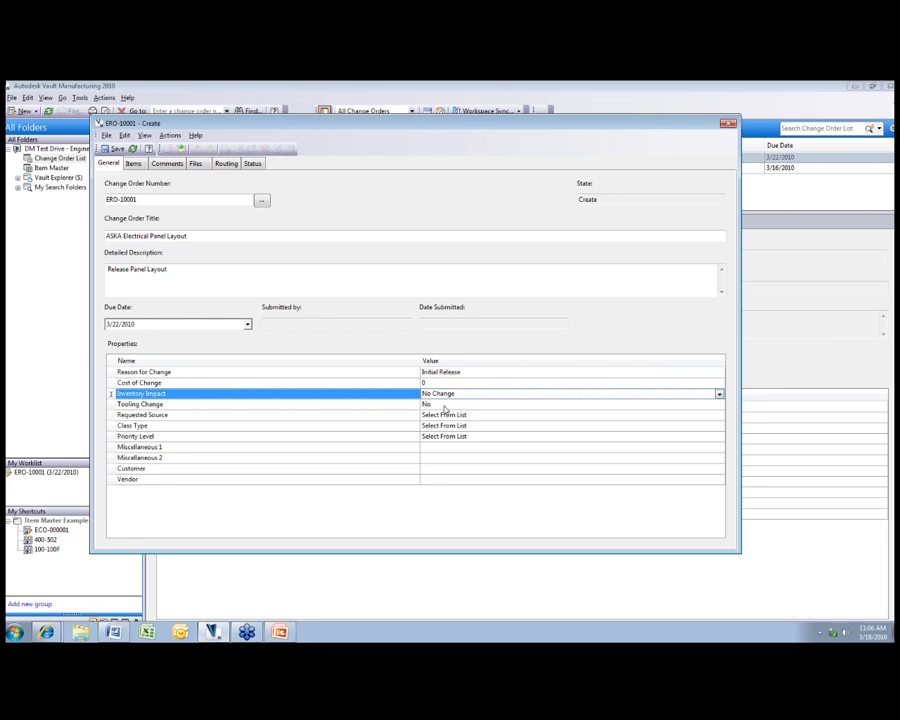
click(463, 415)
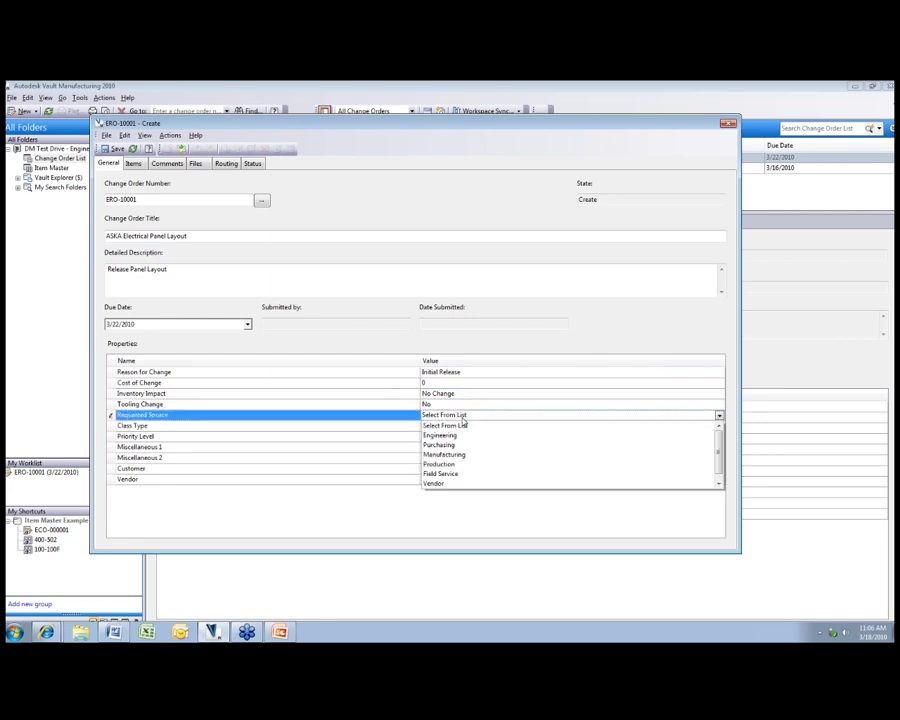
click(474, 436)
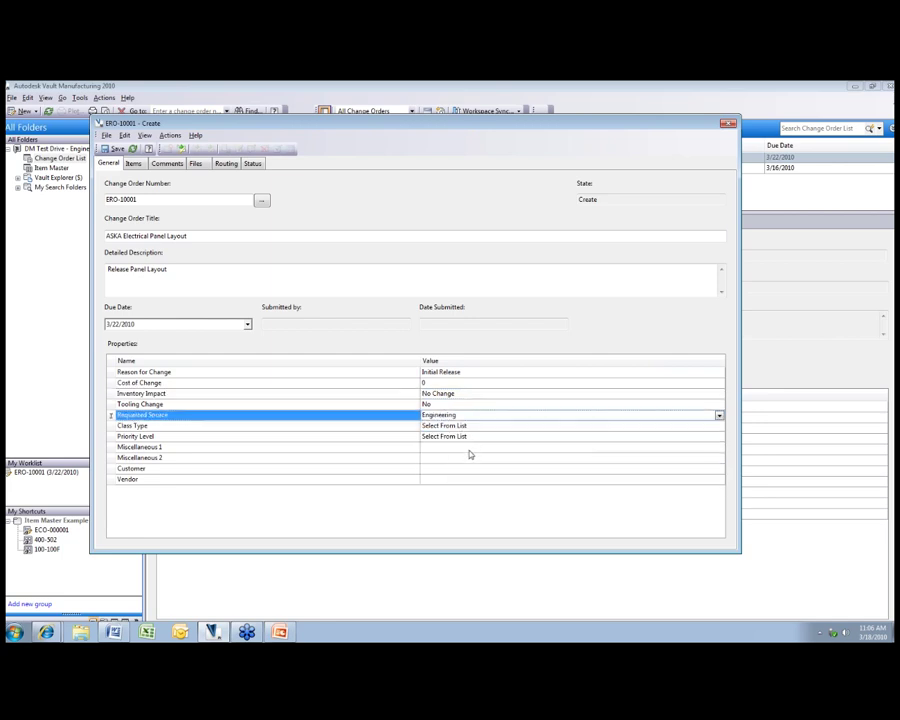
click(465, 417)
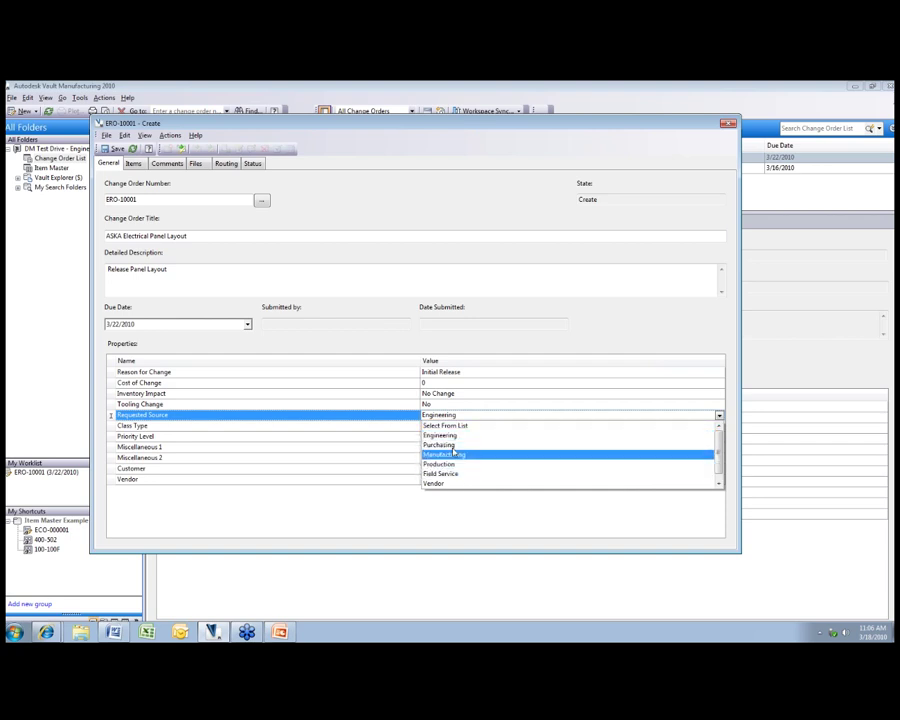
click(445, 436)
Set Class Type 2 and Priority Level Urgent, and enter NA for Customer and Vendor.
click(460, 426)
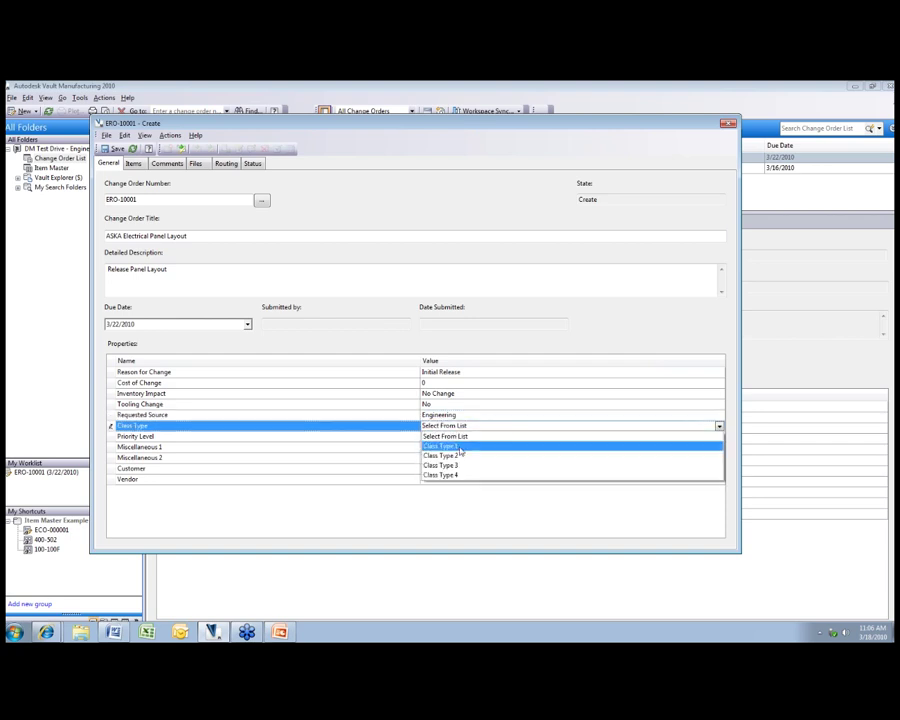
click(453, 456)
click(450, 437)
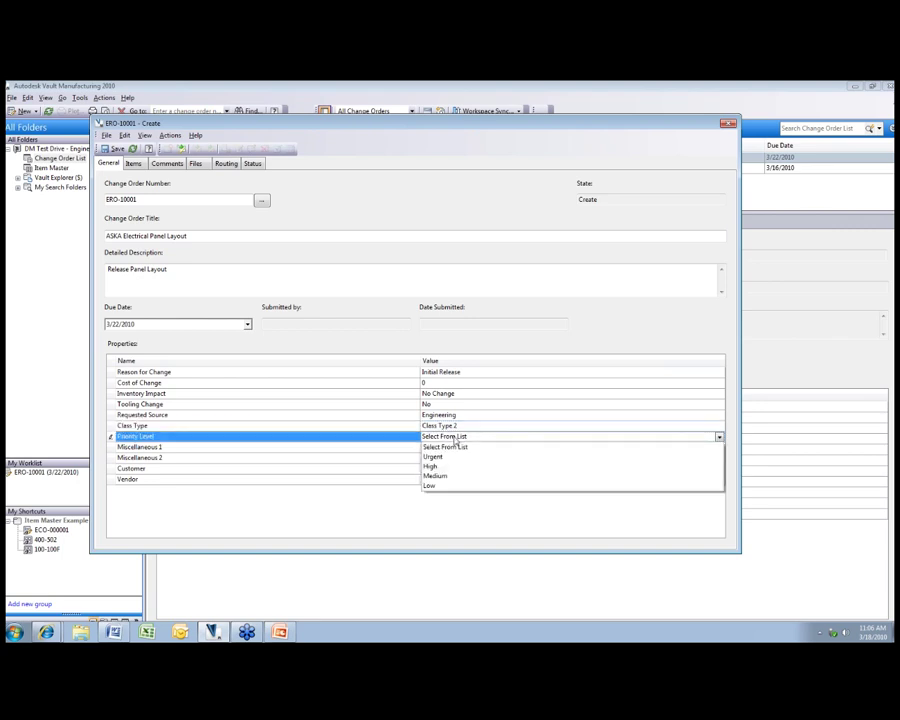
click(454, 457)
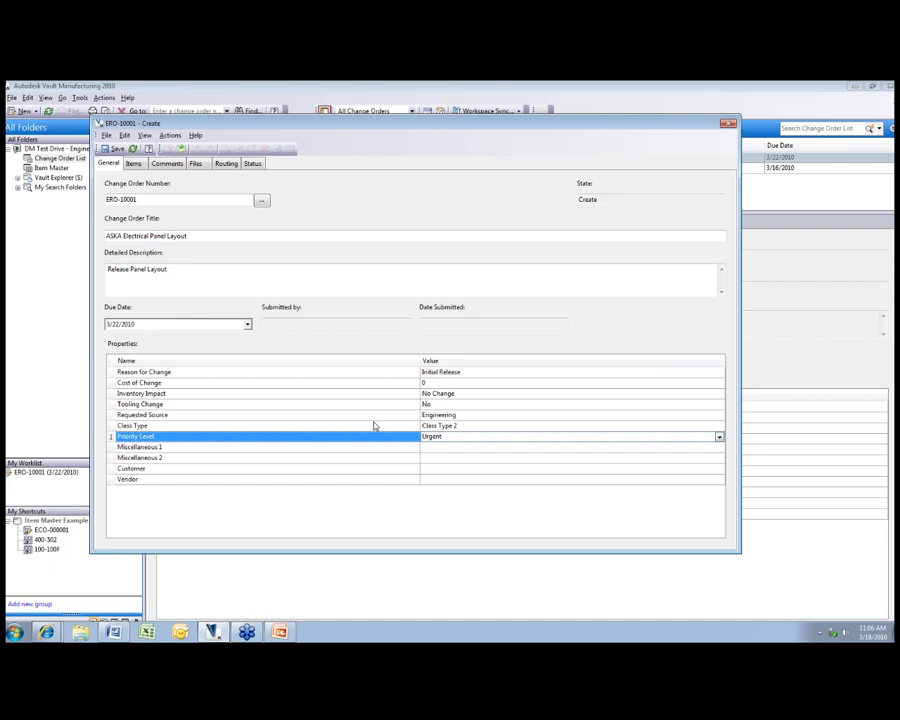
click(446, 467)
text(NA)
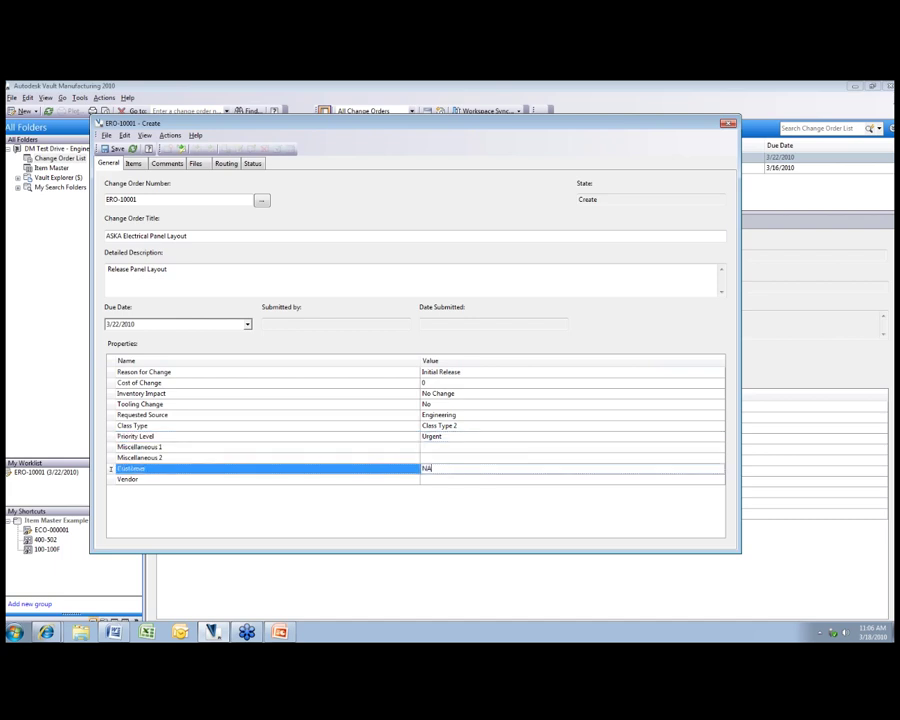
click(446, 479)
text(NA)
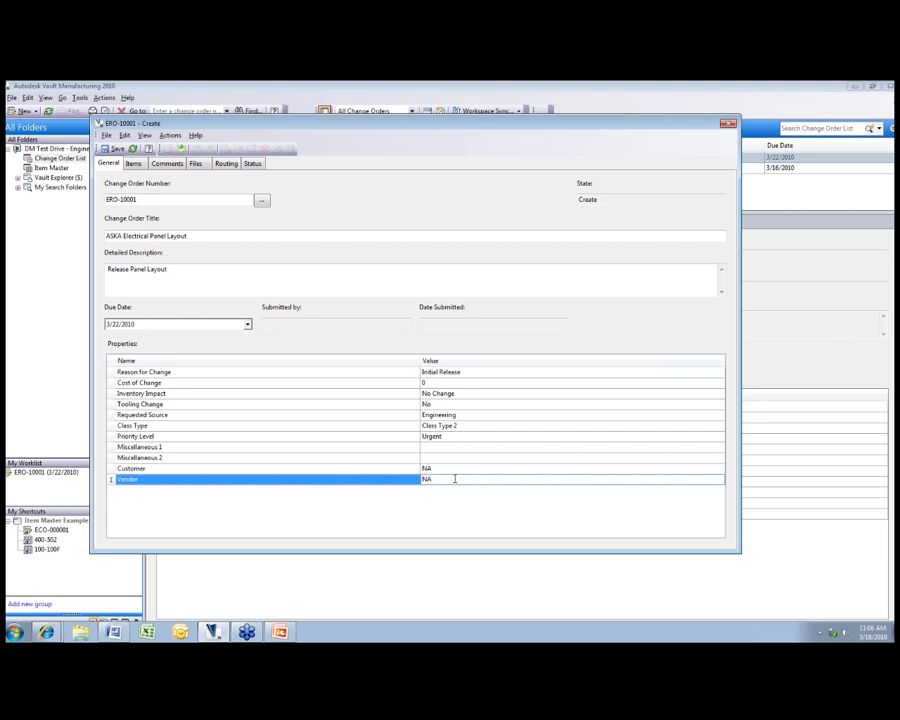
click(133, 163)
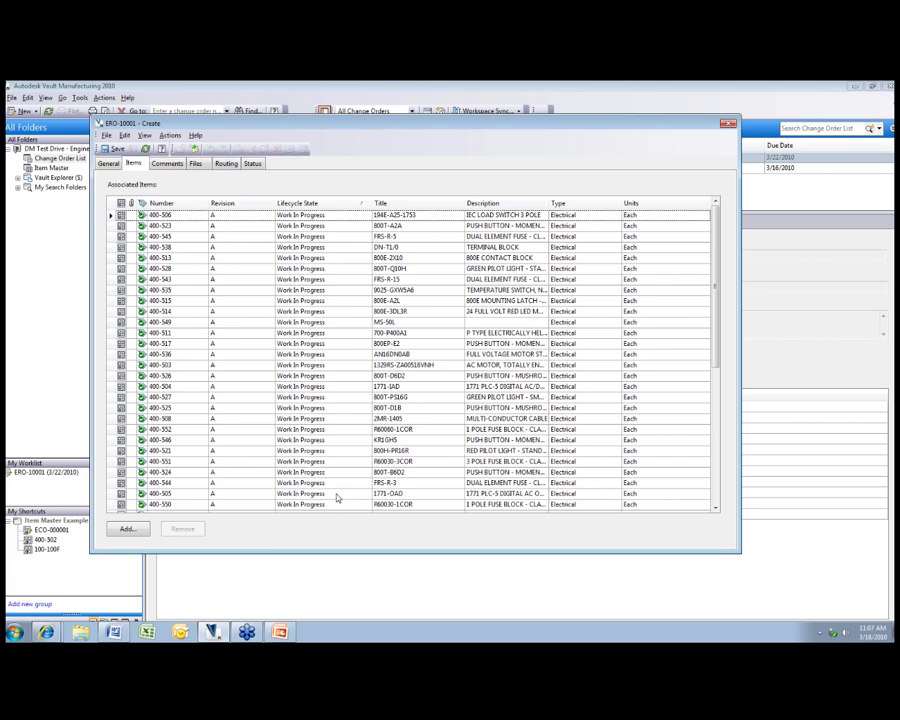
click(714, 479)
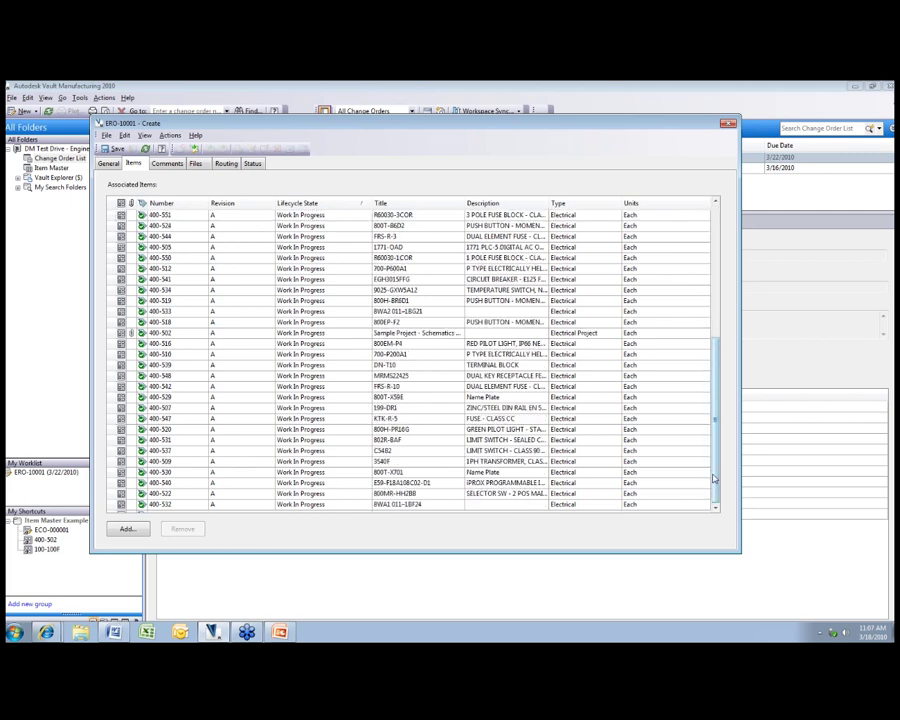
click(345, 259)
right_click(349, 260)
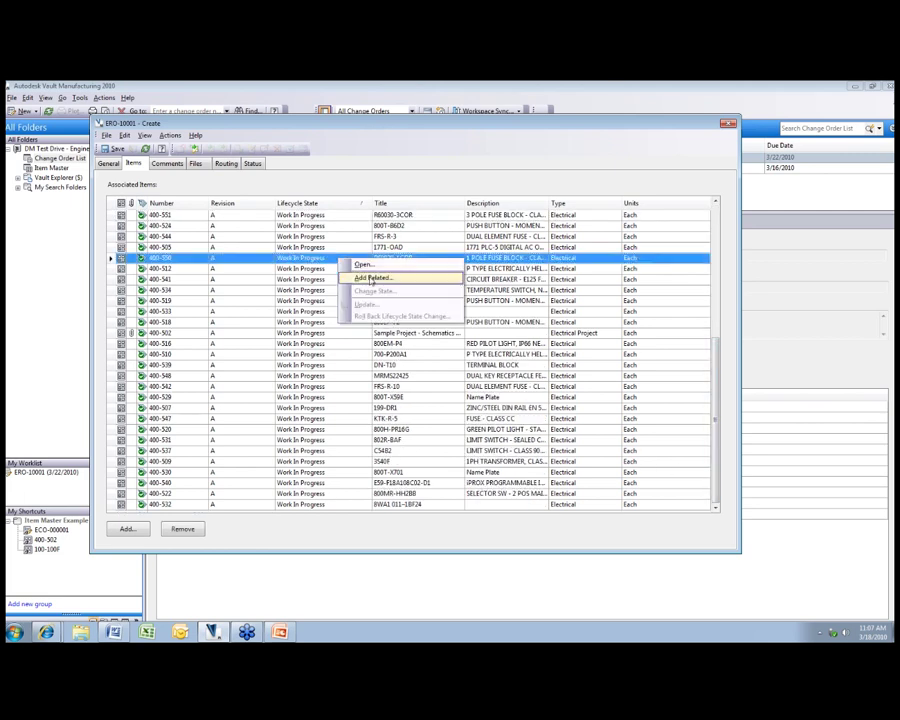
click(371, 279)
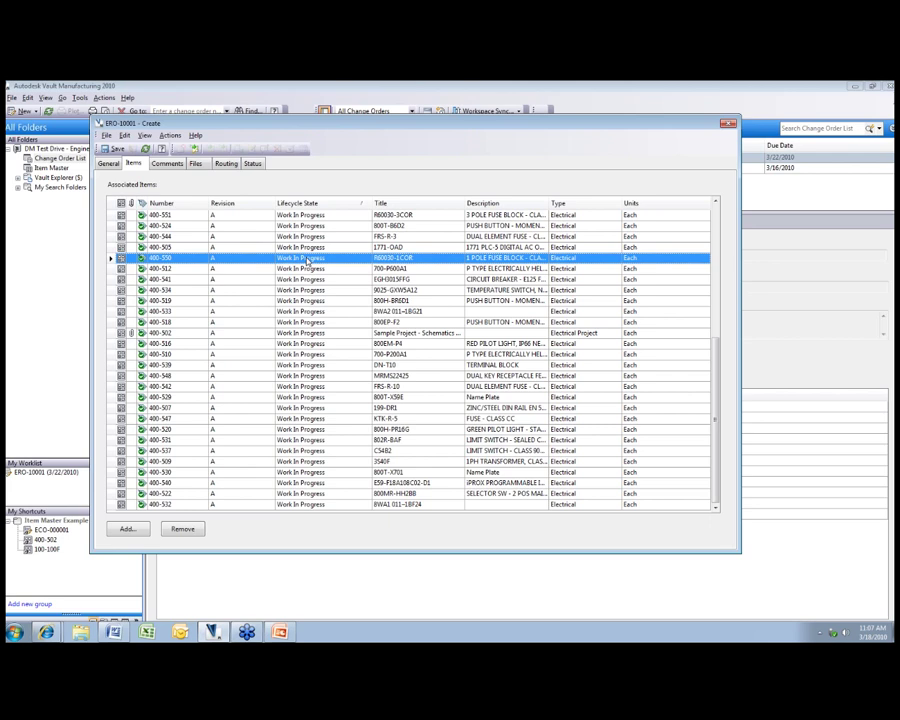
Show ERO-10001's comments, then its Files list, and move the change order window up-left.
click(167, 163)
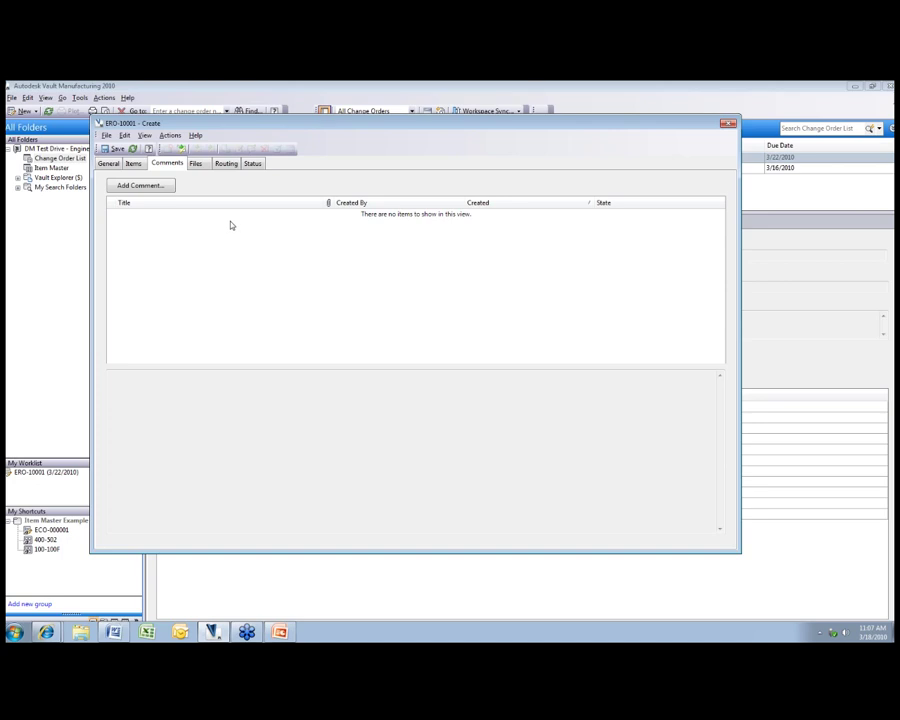
click(195, 163)
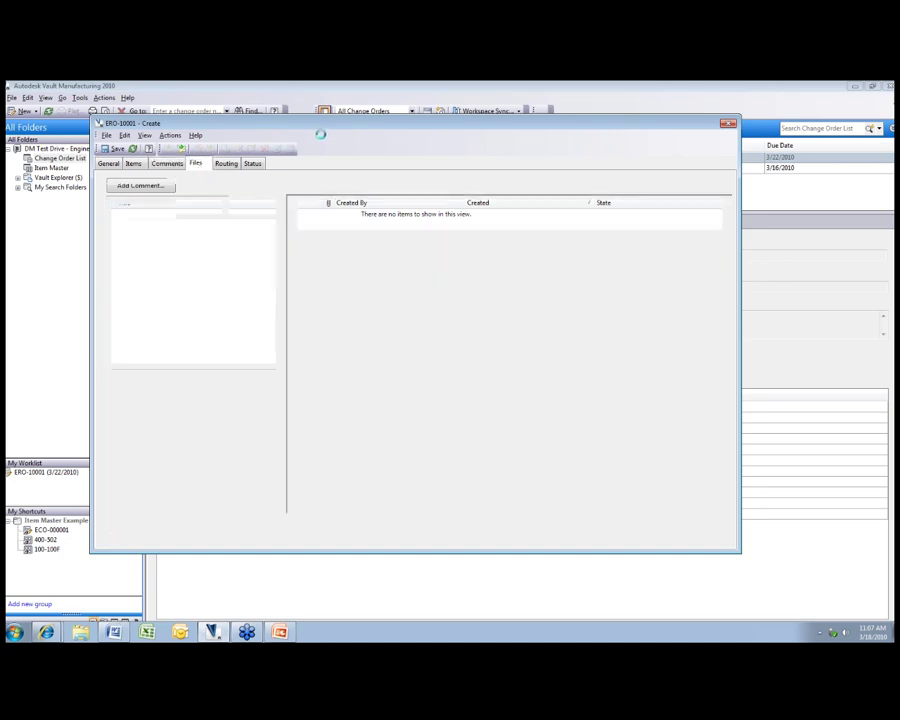
drag(307, 128, 255, 125)
Place an Approved stamp near demo09.dwg's bottom centre and start saving it as a markup.
click(122, 259)
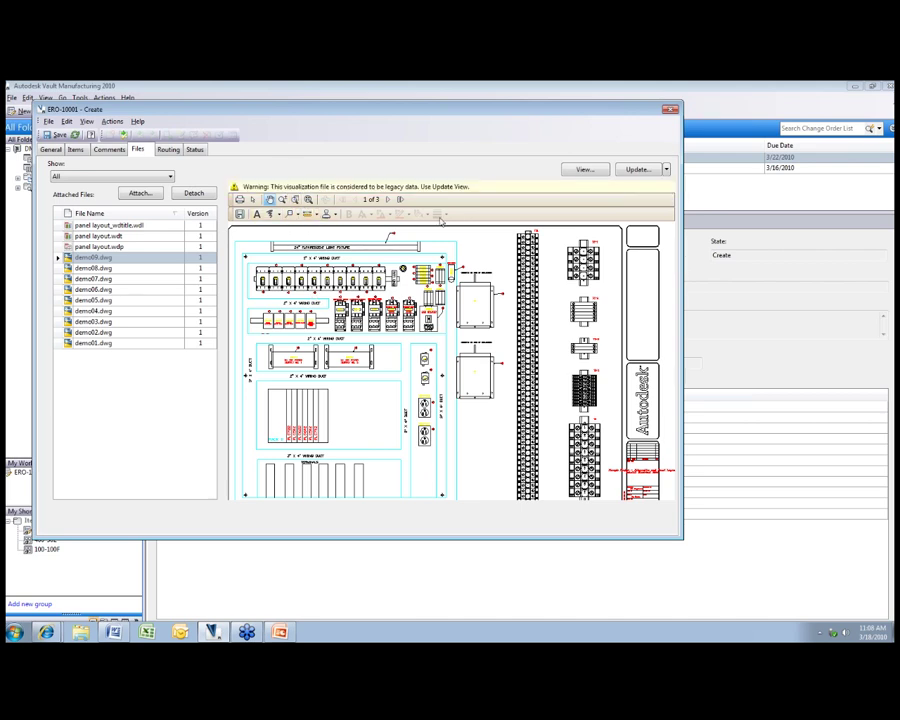
click(327, 214)
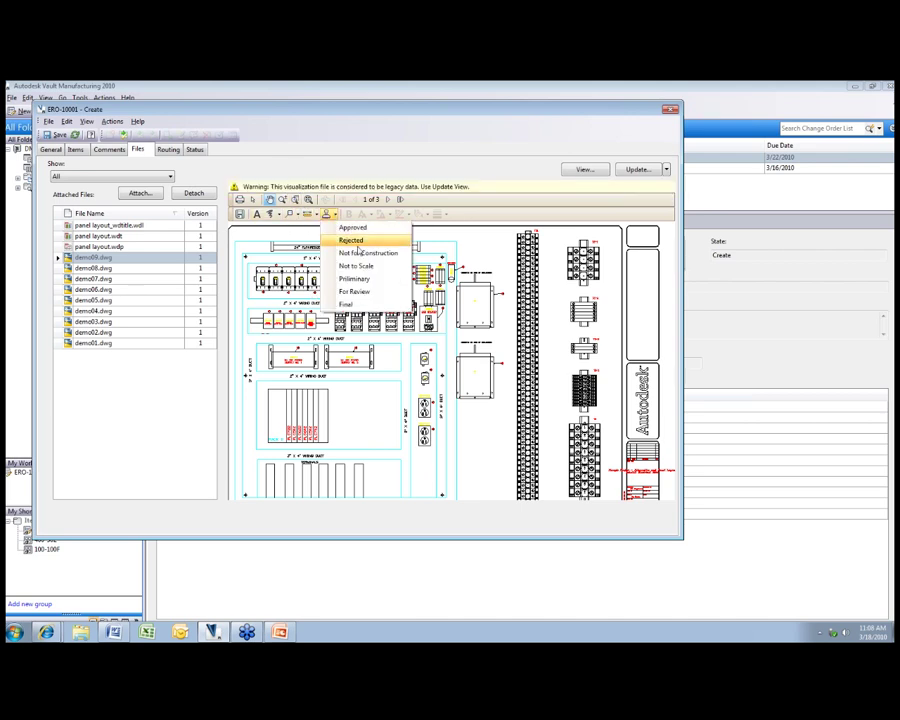
click(352, 227)
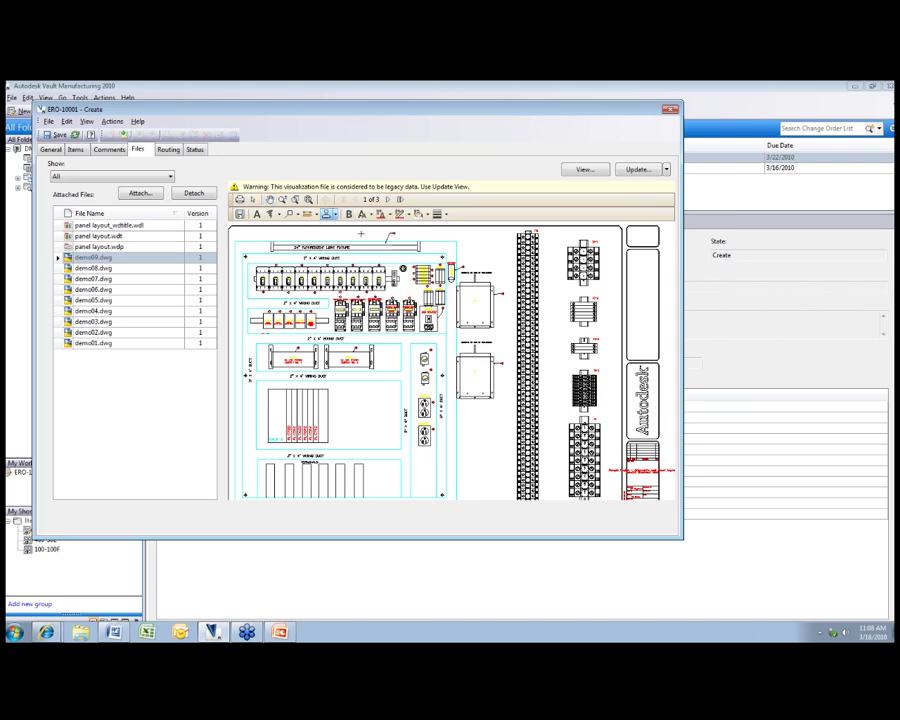
click(437, 486)
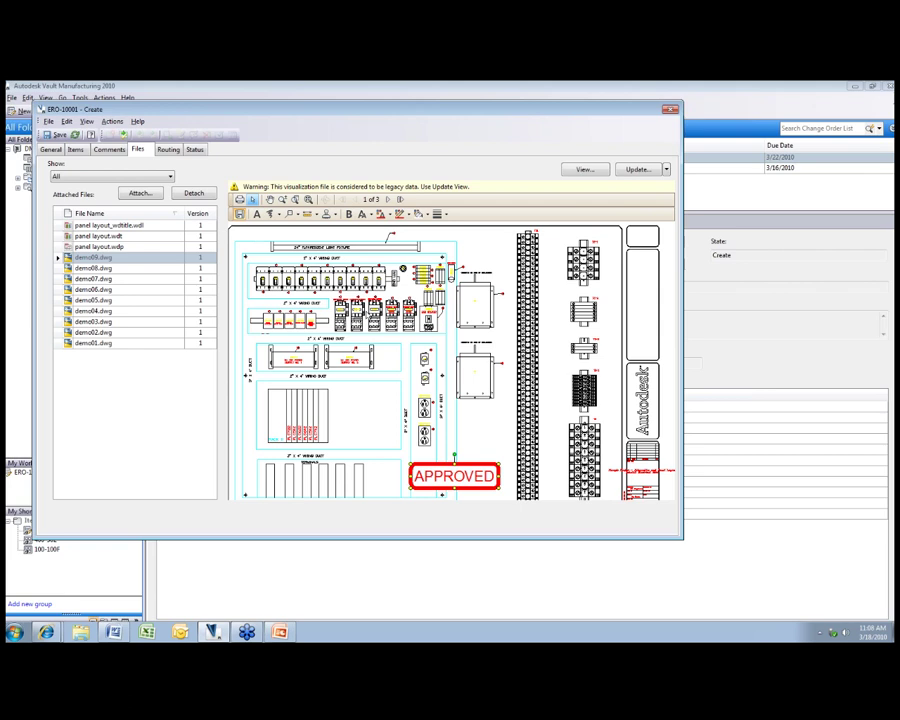
click(239, 214)
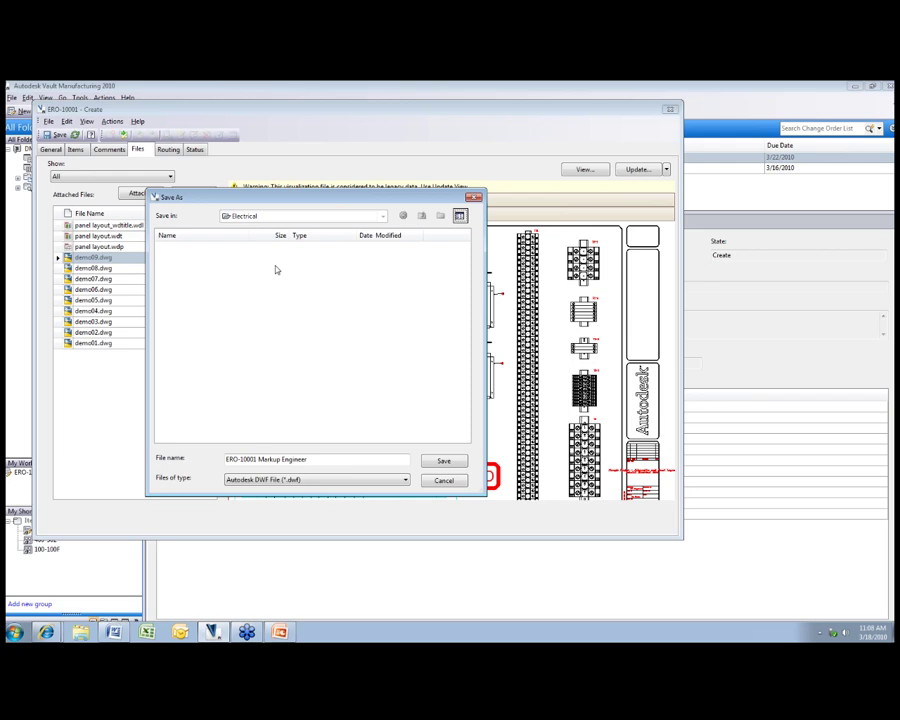
Save the ERO-10001 Markup Engineer markup with an 'Approved Drawing' comment added to the notification email.
click(443, 460)
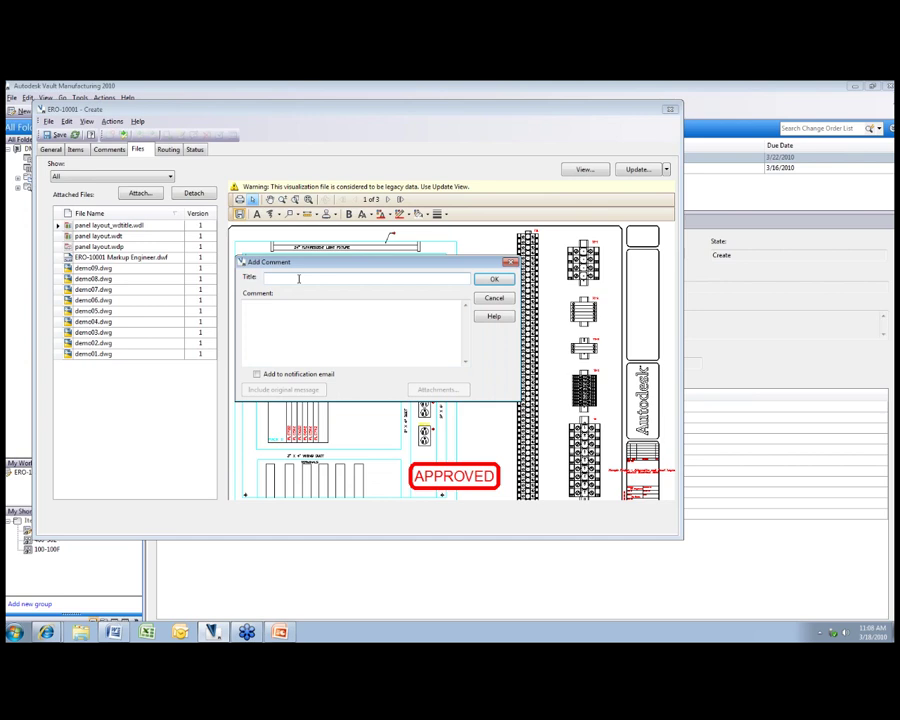
text(Approved Drawing)
key(Tab)
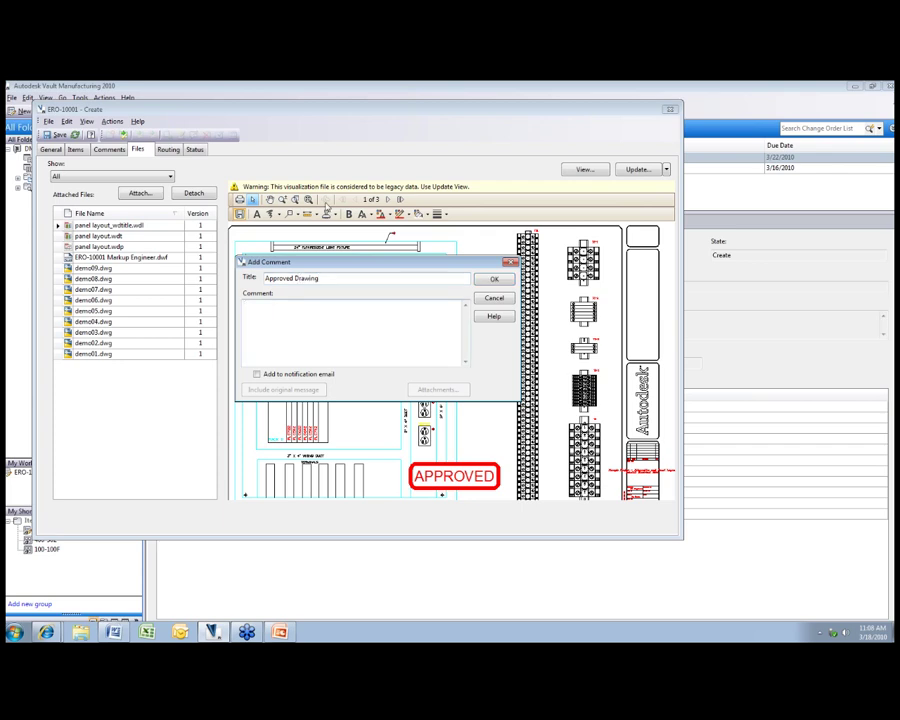
click(318, 376)
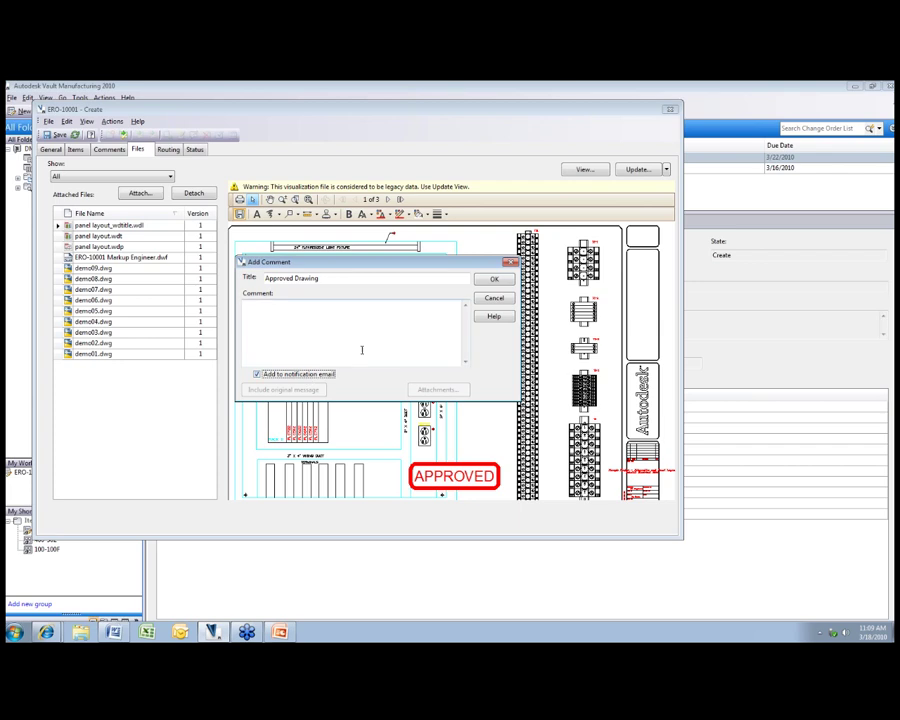
click(494, 279)
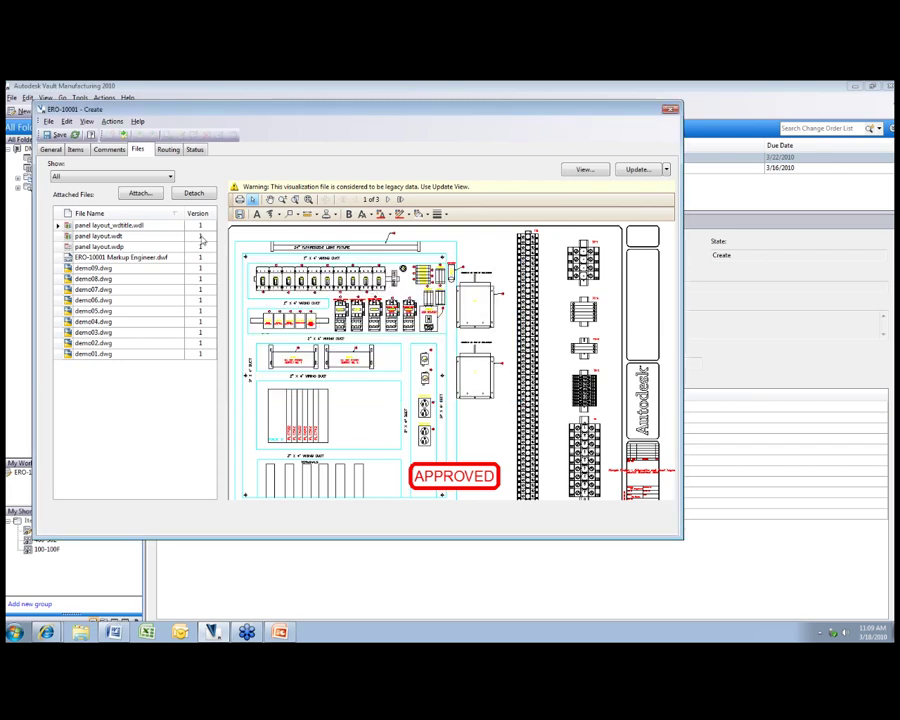
Show the comments list and bring up the Approved Drawing comment's context menu.
click(109, 150)
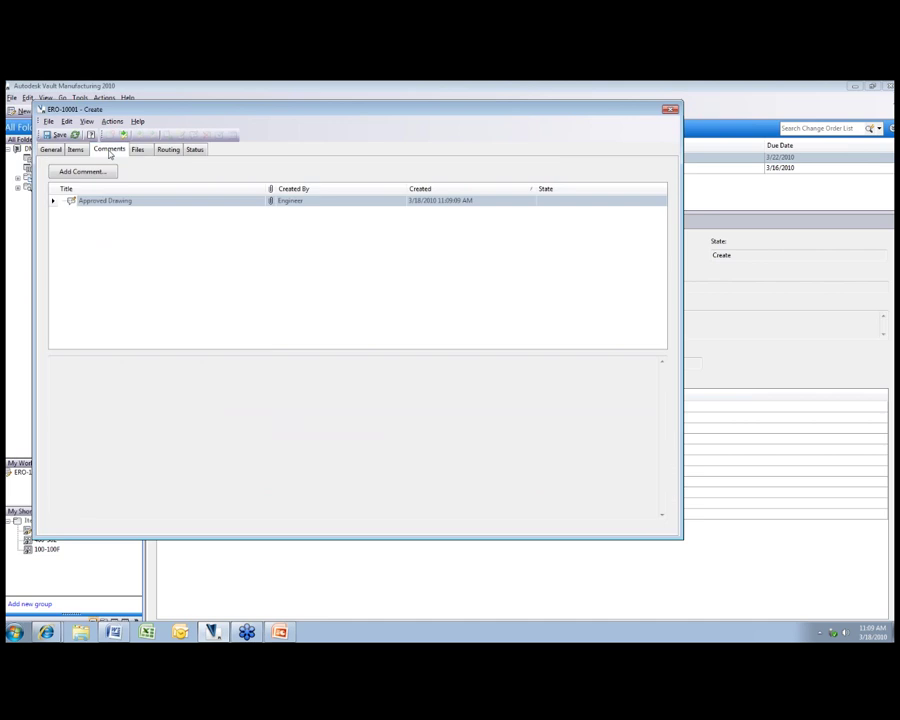
right_click(169, 204)
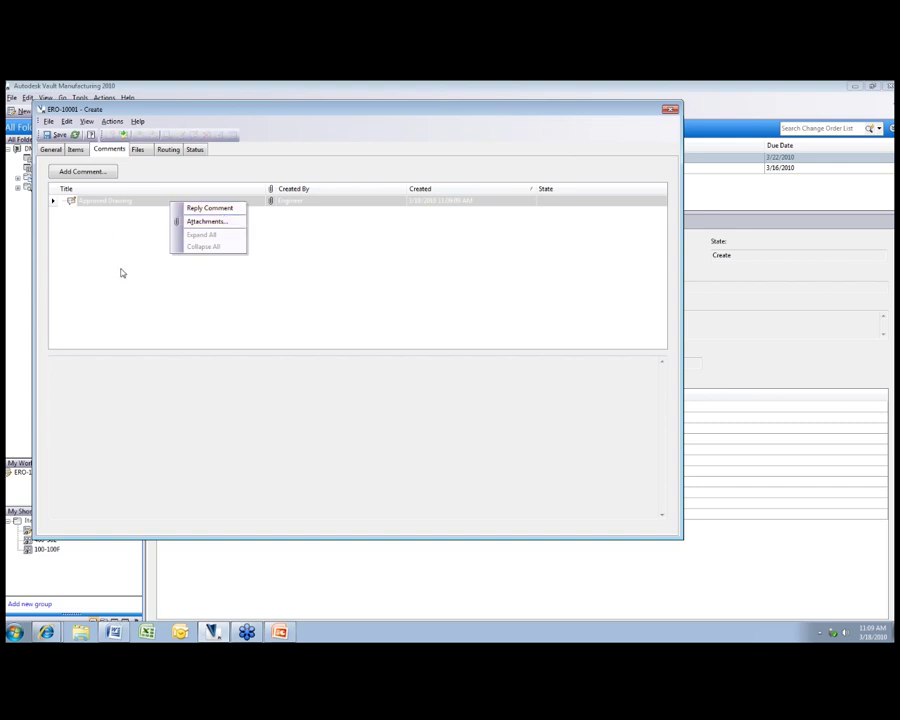
Remove the shop-floor reviewer, designer reviewer and notification user from ERO-10001's routing, keeping EngManager as approver.
click(168, 149)
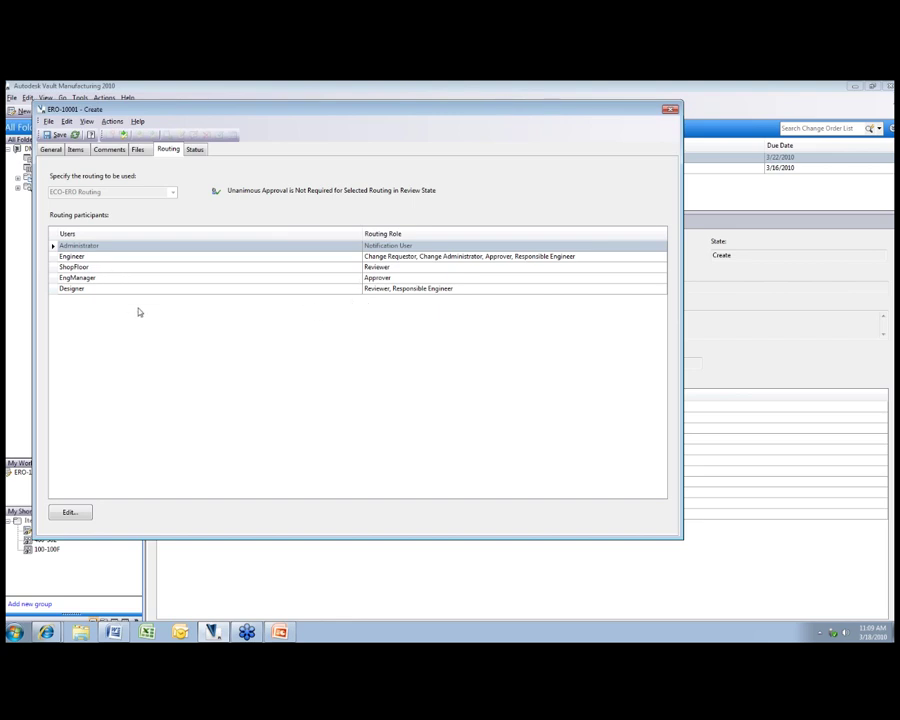
click(80, 513)
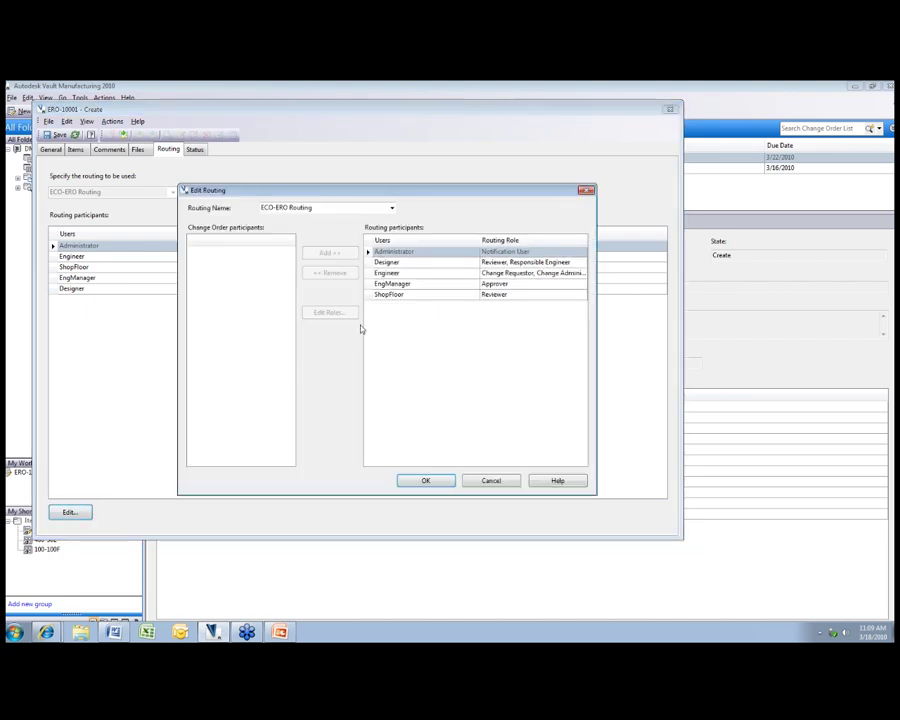
click(420, 294)
click(332, 273)
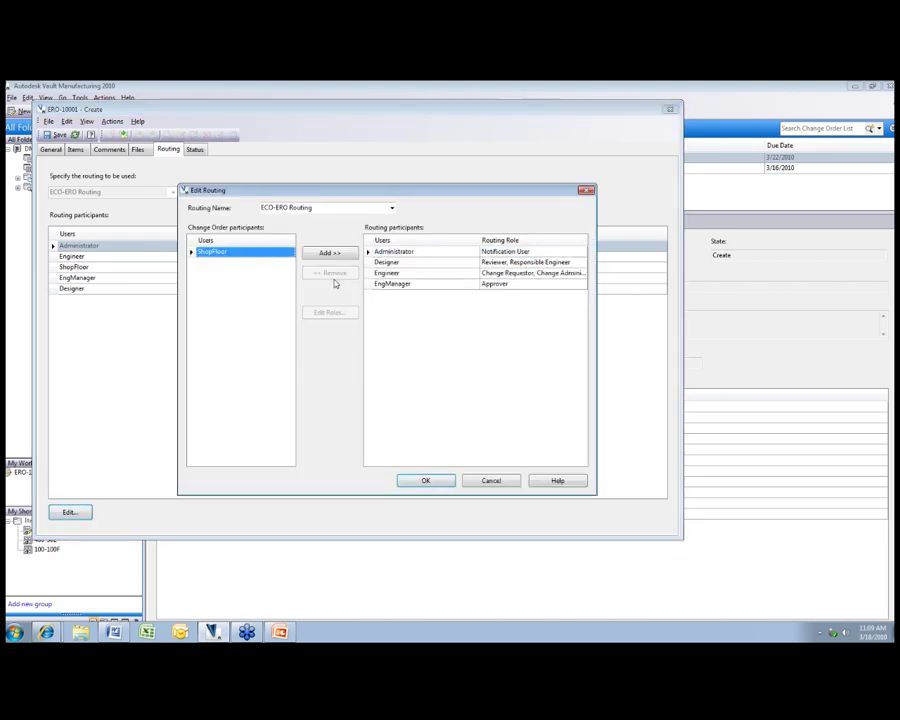
click(413, 264)
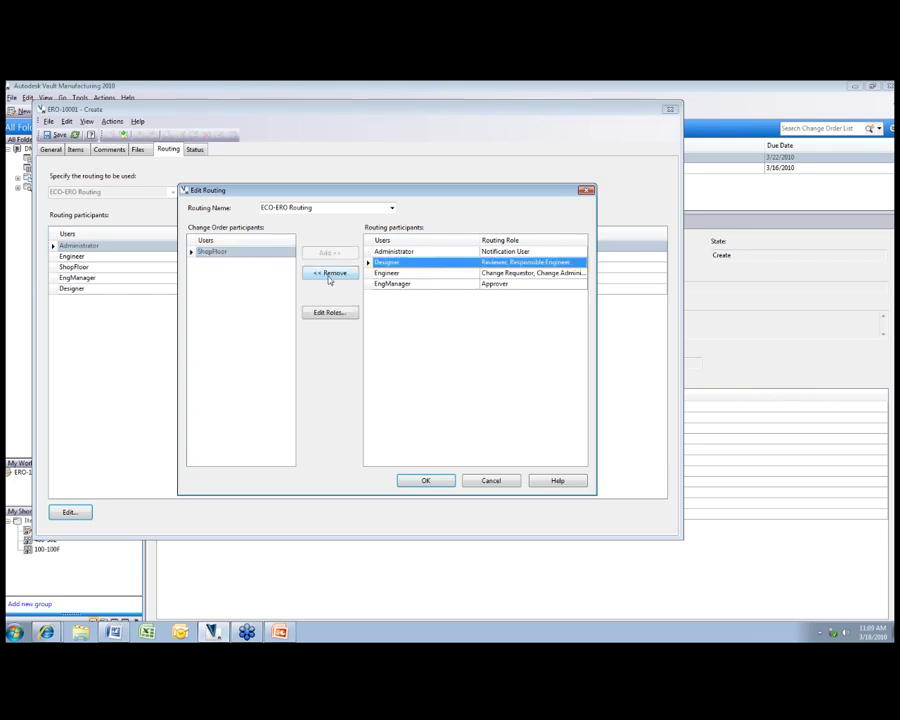
click(332, 273)
click(417, 261)
click(332, 276)
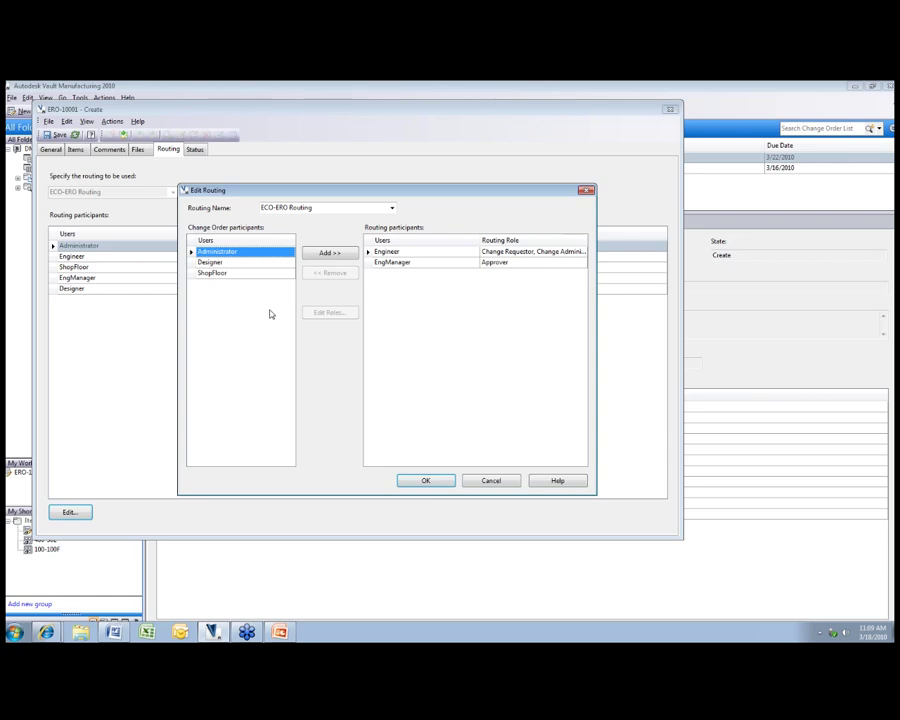
click(515, 262)
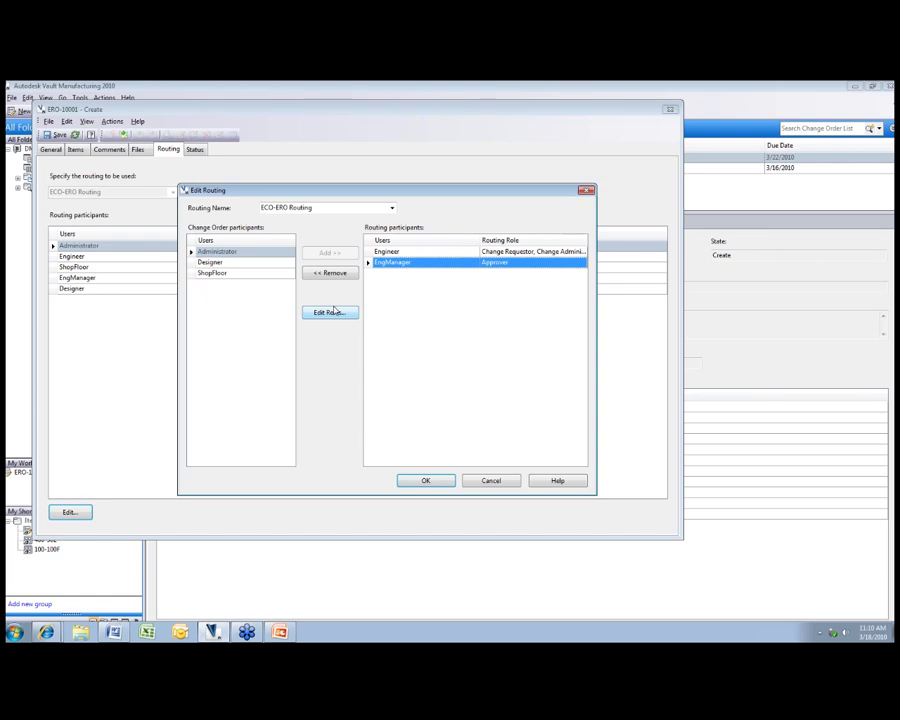
click(424, 480)
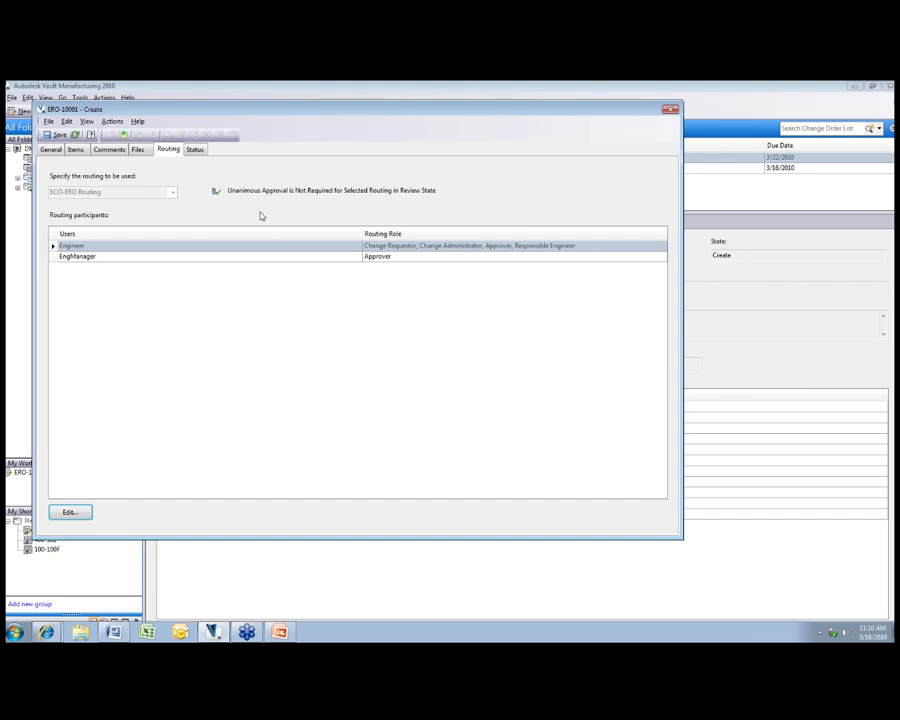
Select the approver in the routing list, then show ERO-10001's workflow with Create highlighted.
click(393, 258)
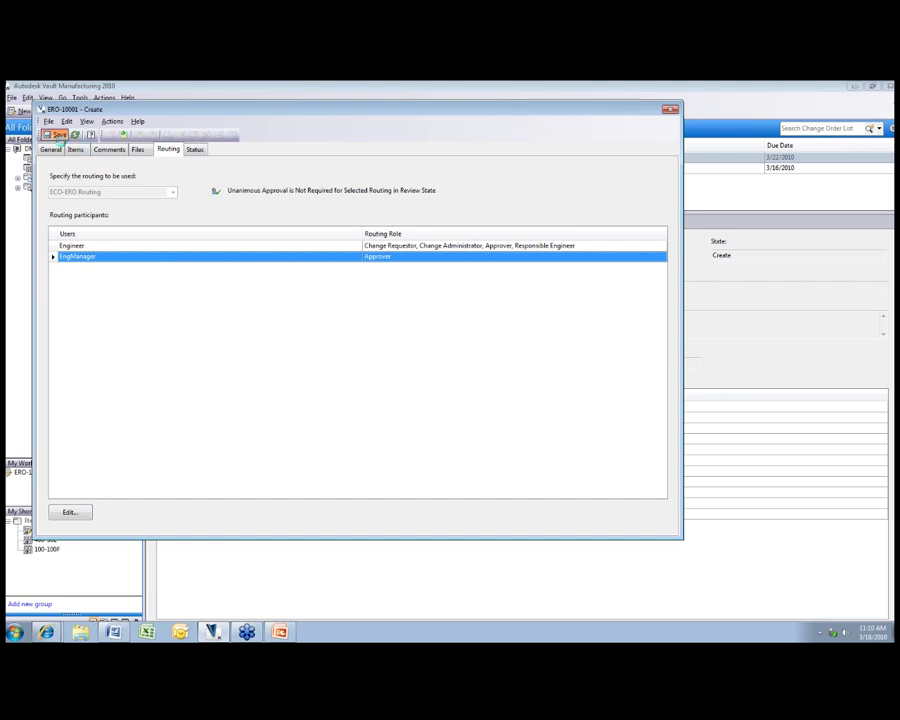
click(195, 149)
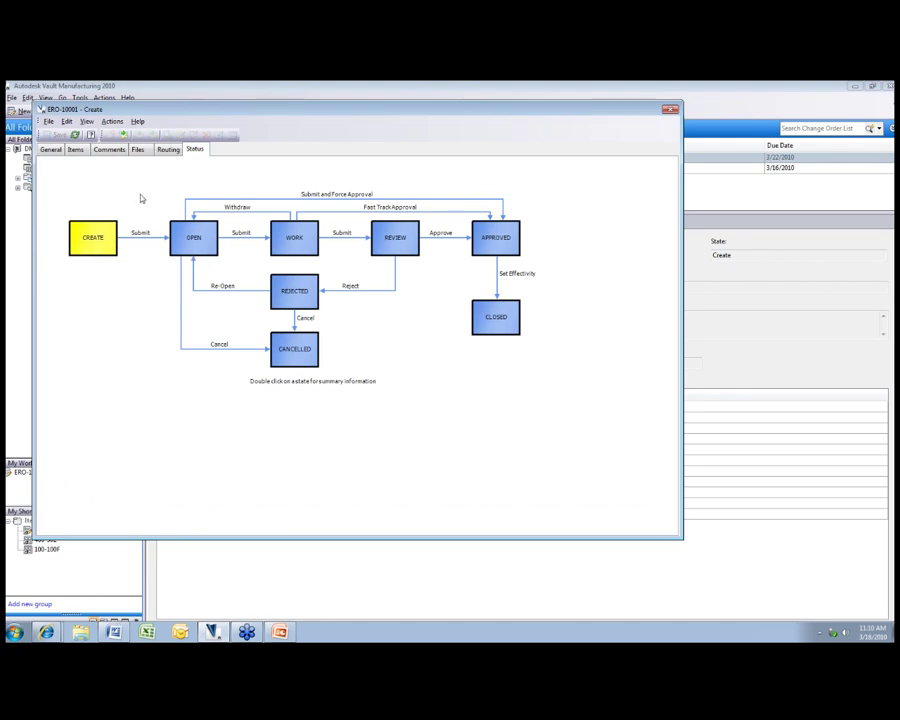
Submit ERO-10001 to the Open state with the comment 'Open State'.
click(123, 136)
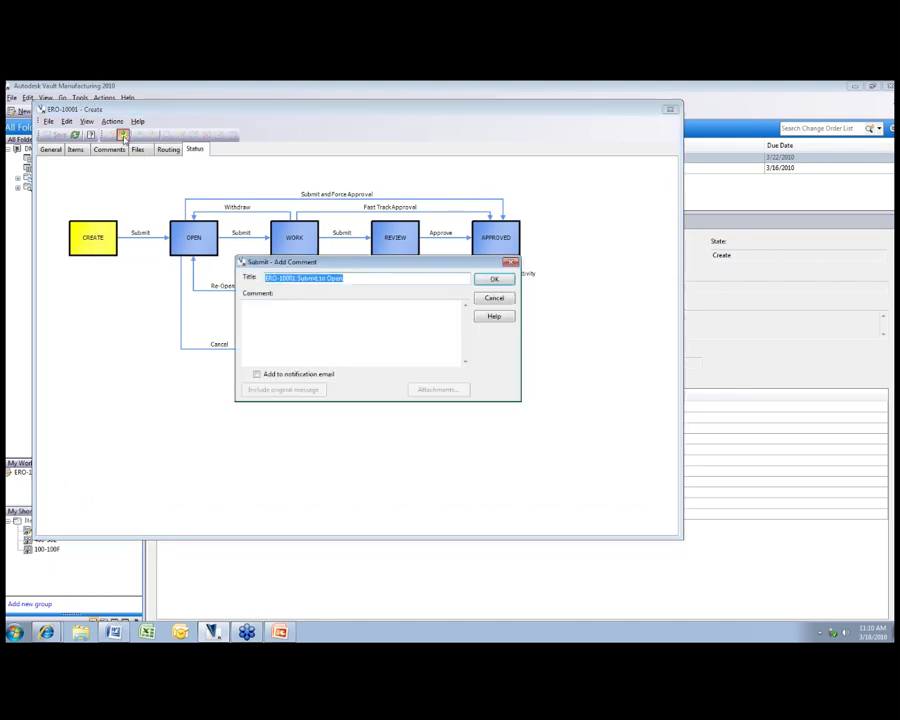
click(284, 356)
text(Open State)
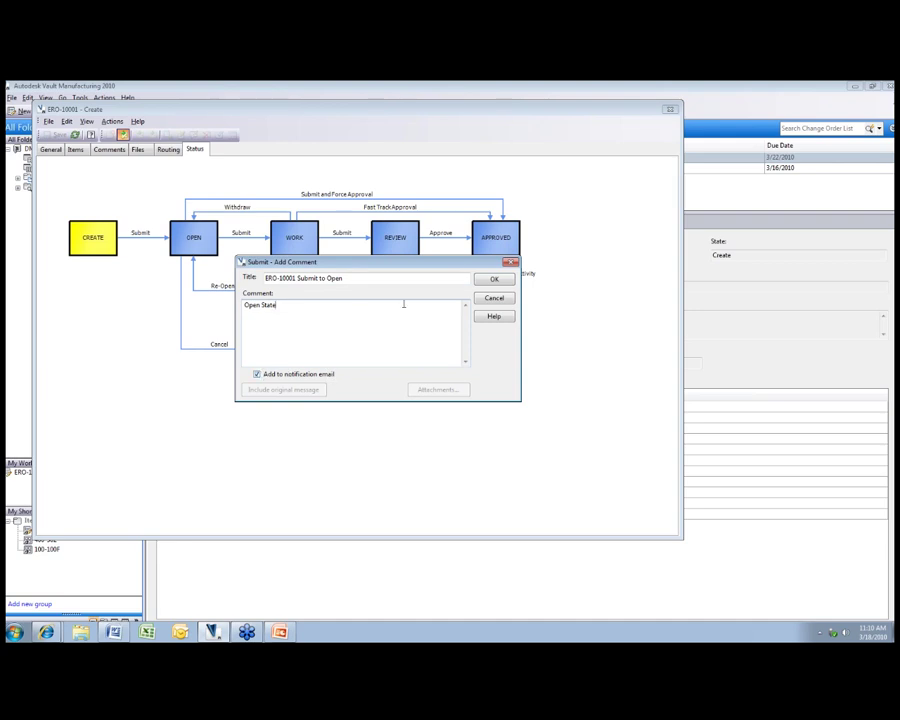
click(492, 280)
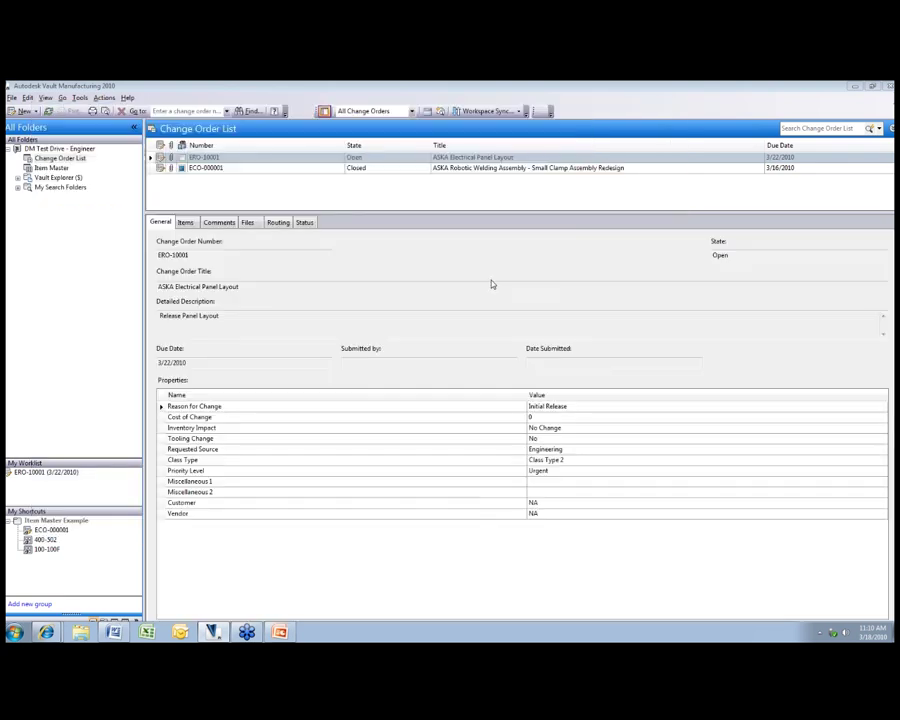
Refresh the change orders and view ERO-10001's Status workflow, now at the Open state.
click(48, 111)
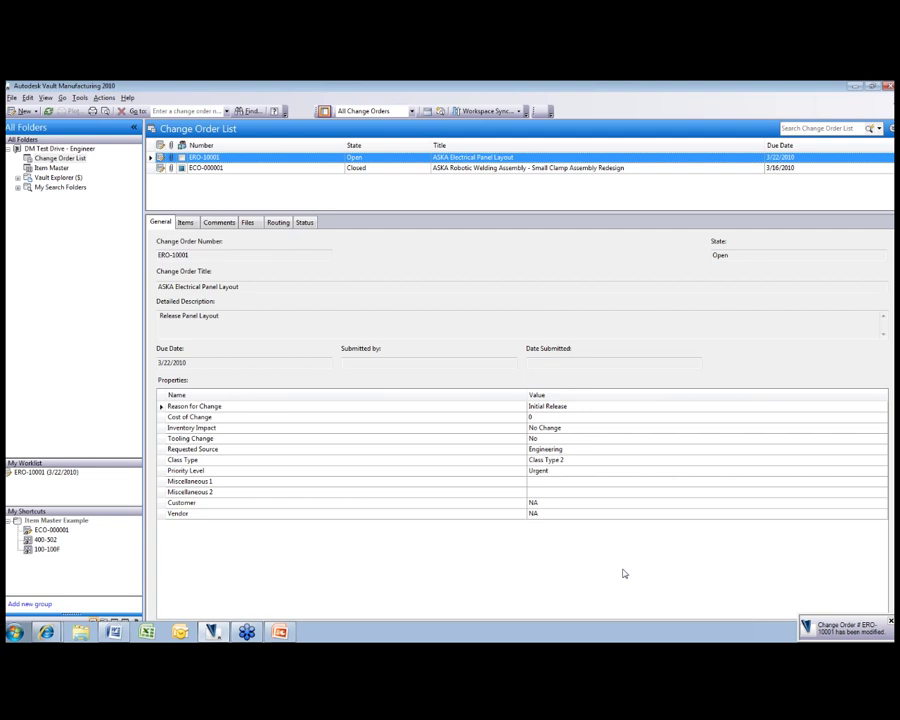
click(304, 222)
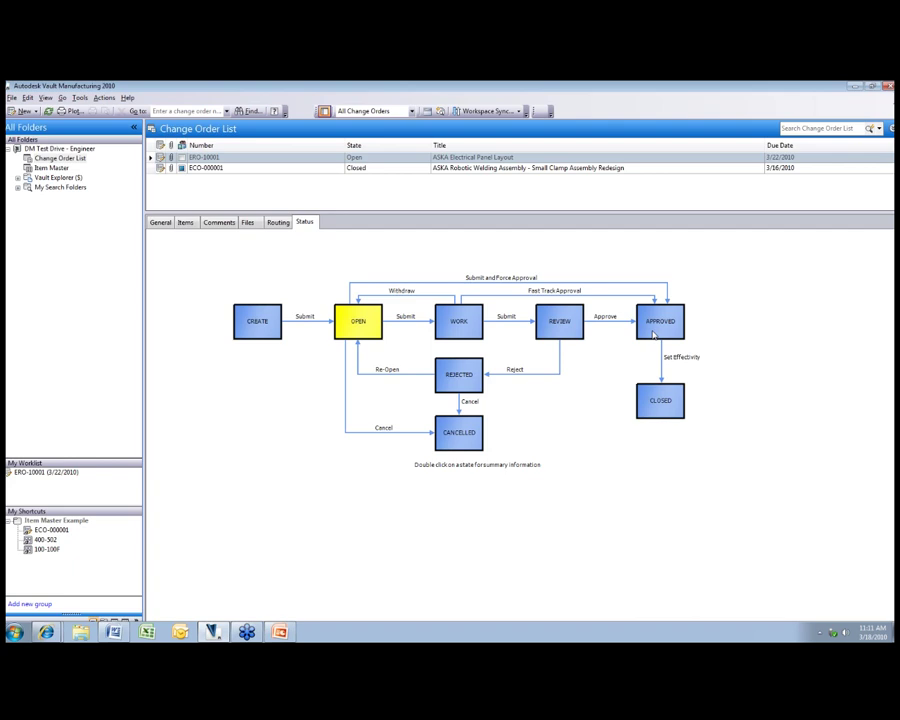
Push ERO-10001 through Submit and Force Approval, accepting the comment prompt, so it reaches Approved.
right_click(303, 159)
mouse_move(357, 175)
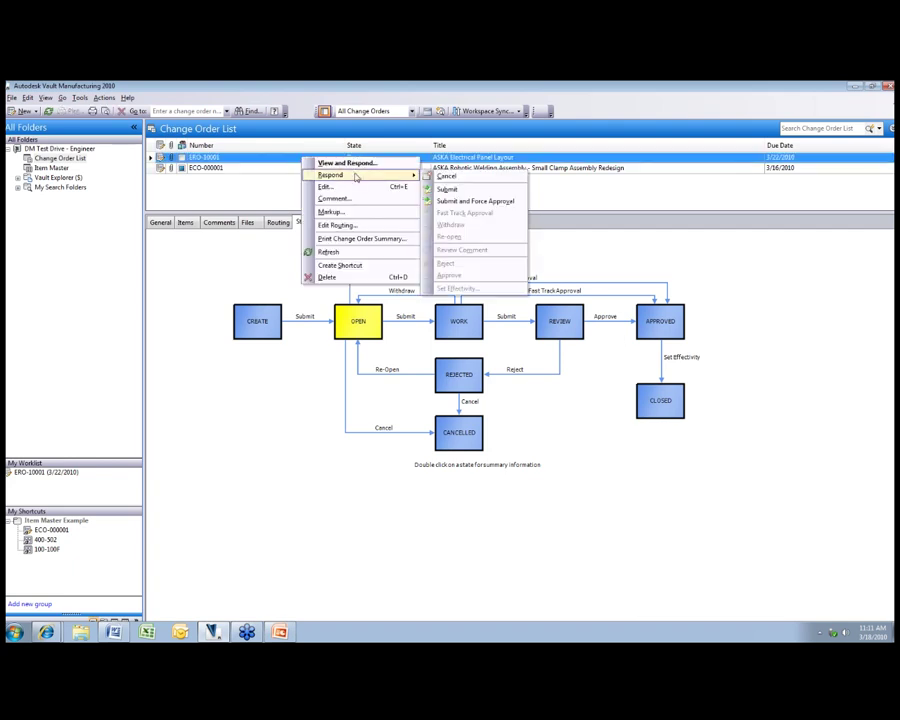
click(474, 202)
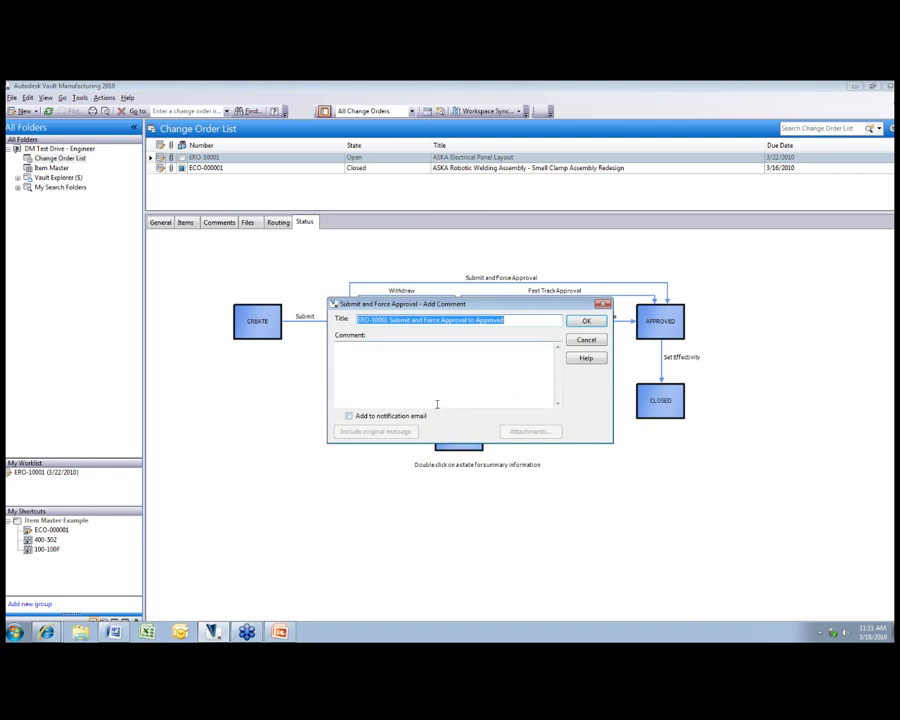
click(584, 321)
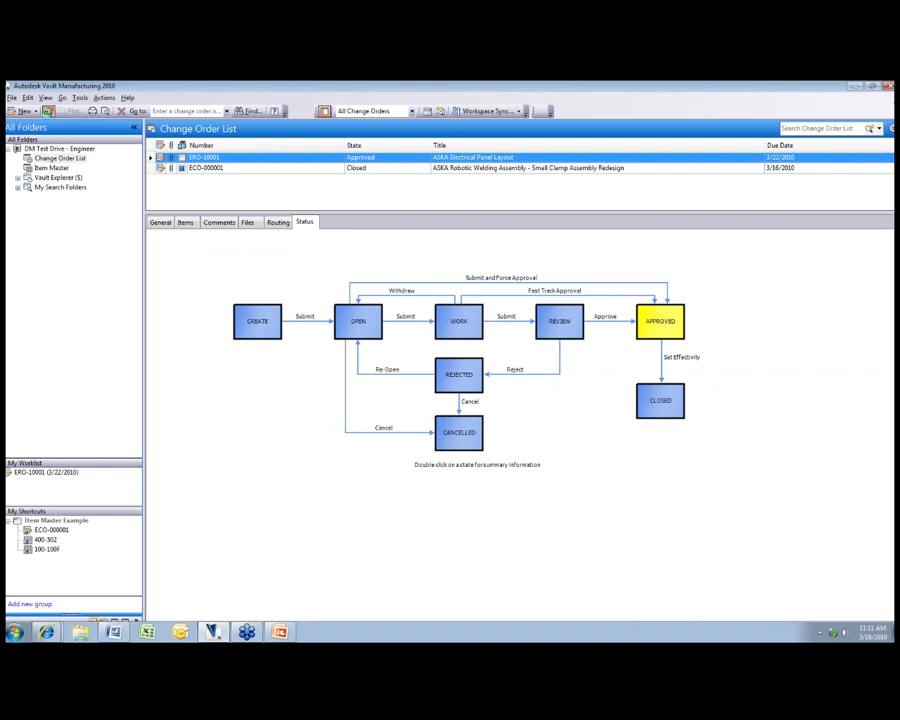
click(48, 111)
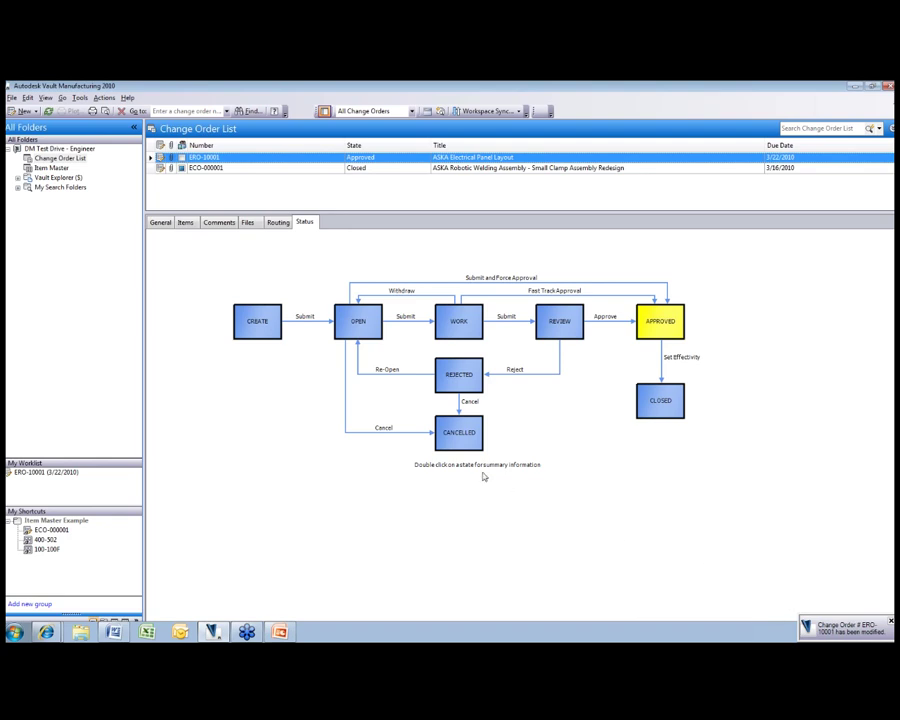
click(187, 223)
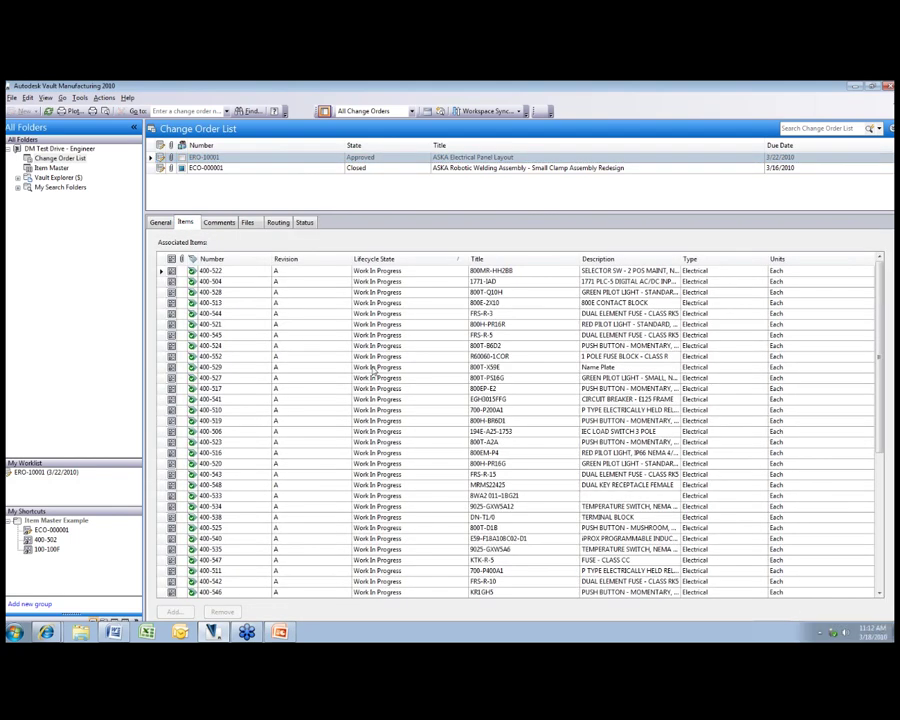
click(303, 222)
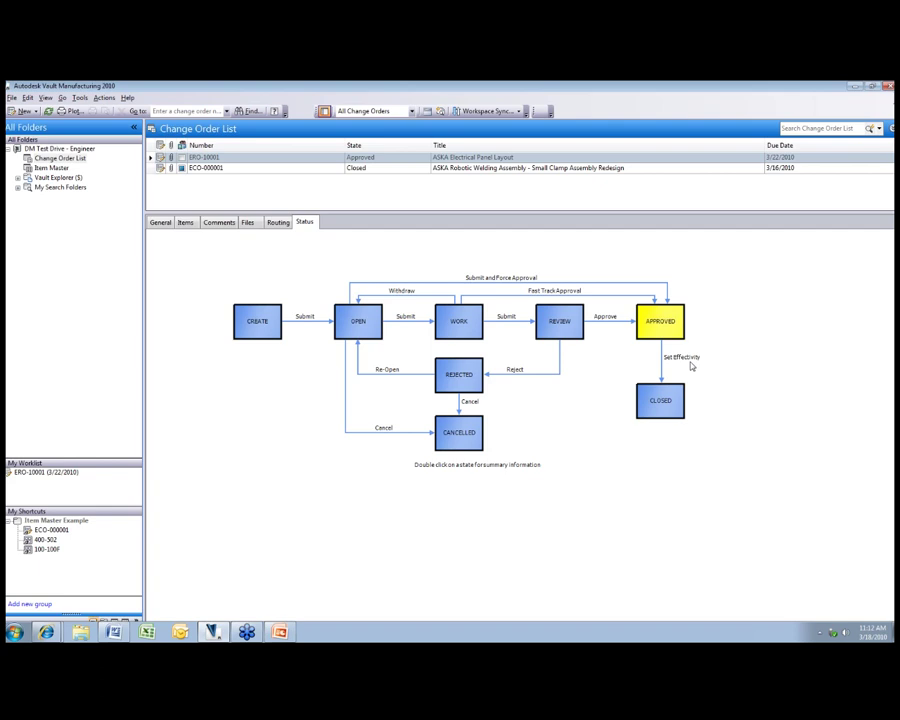
Set item effectivity on ERO-10001 with the comment 'Released', closing the change order.
right_click(267, 159)
mouse_move(315, 177)
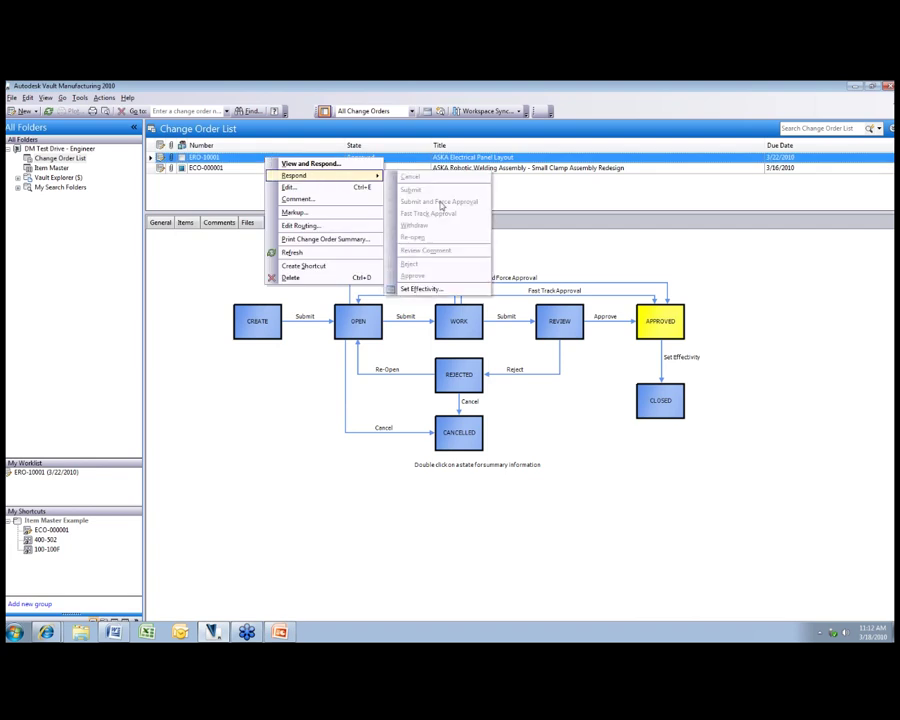
click(437, 289)
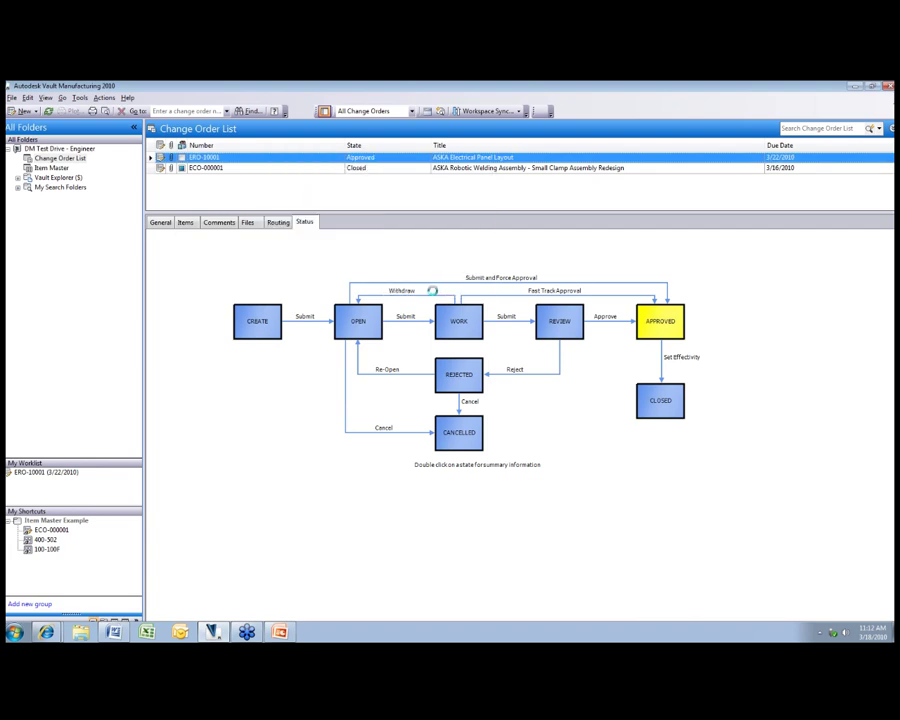
click(436, 388)
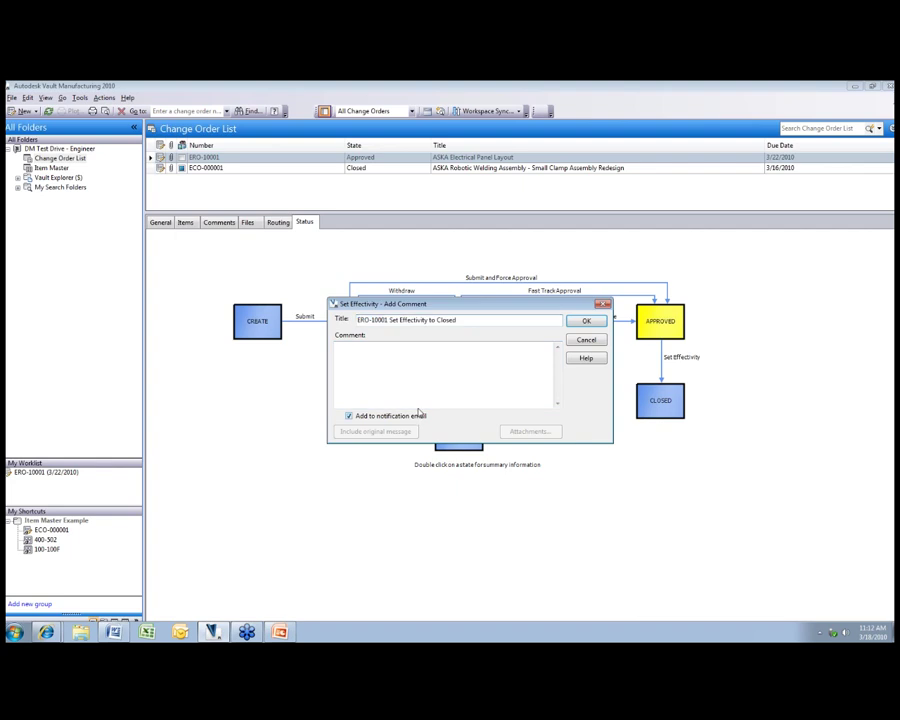
text(Released)
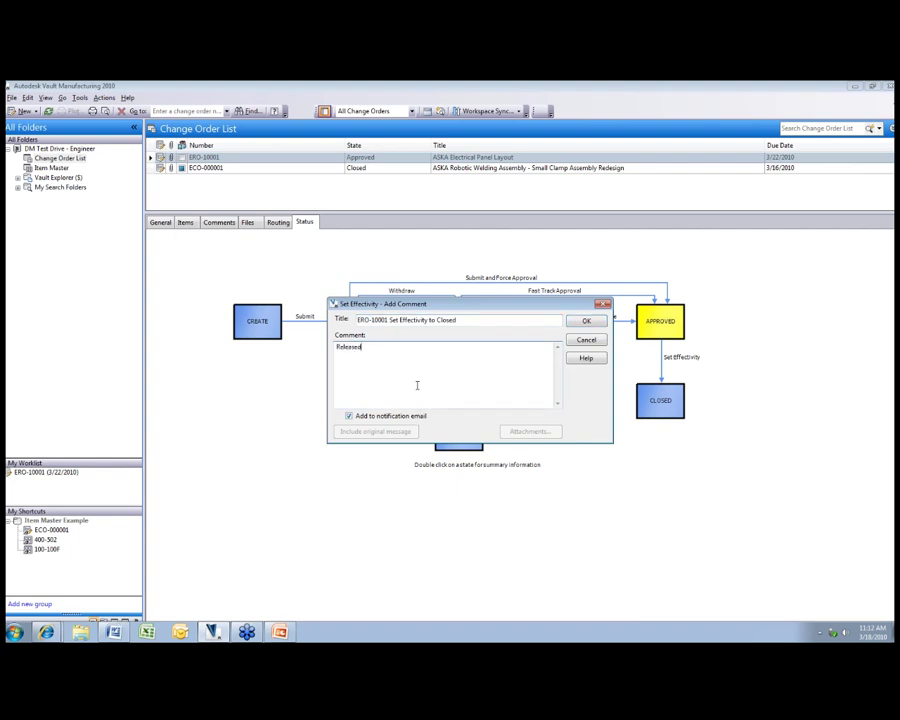
click(587, 320)
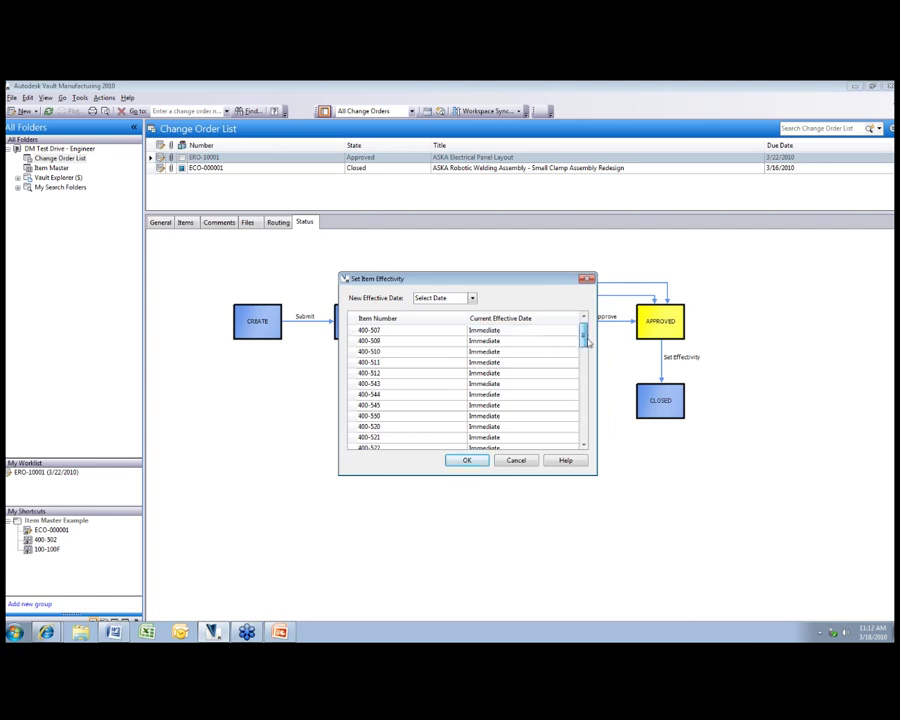
mouse_move(584, 334)
mouse_down()
mouse_move(593, 441)
mouse_move(588, 332)
mouse_up()
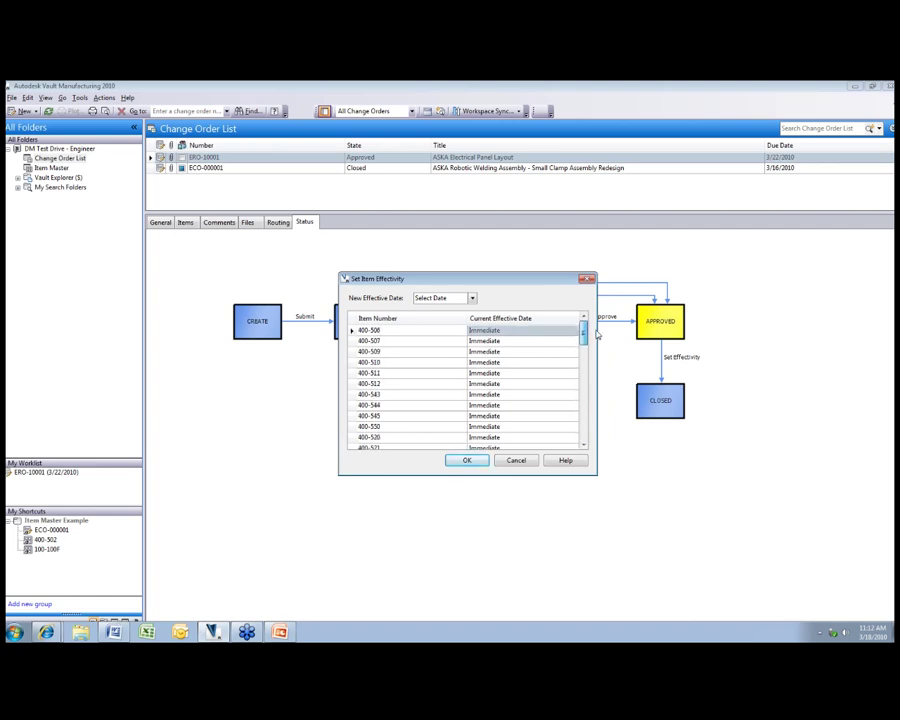
click(468, 461)
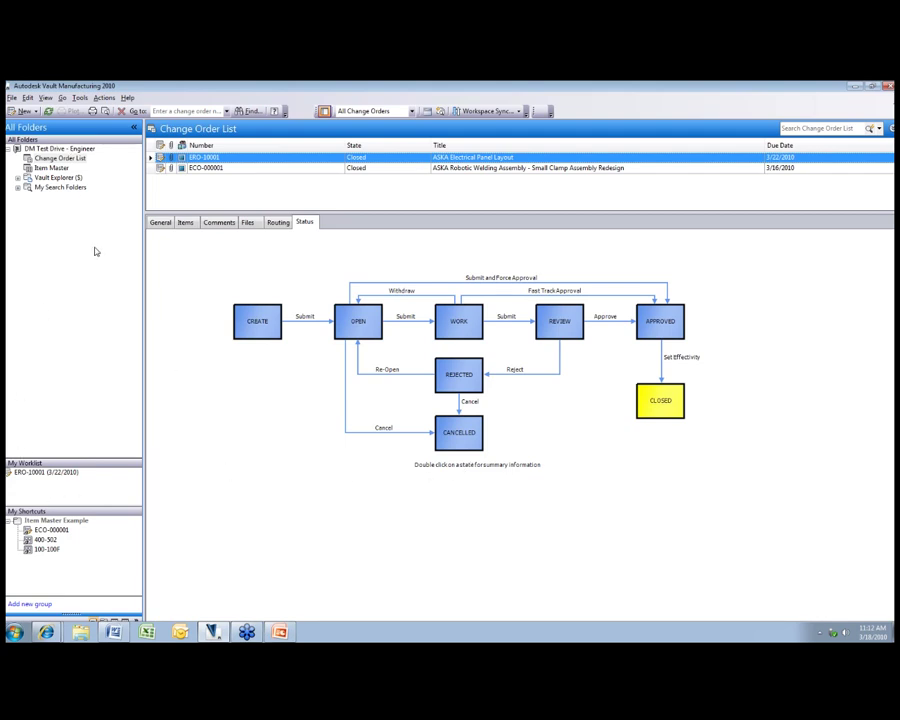
Refresh the change order list to show ERO-10001 as Closed with an empty worklist.
click(48, 111)
Open item 100-100F Clamp Assembly from My Shortcuts and enlarge its details area.
click(66, 550)
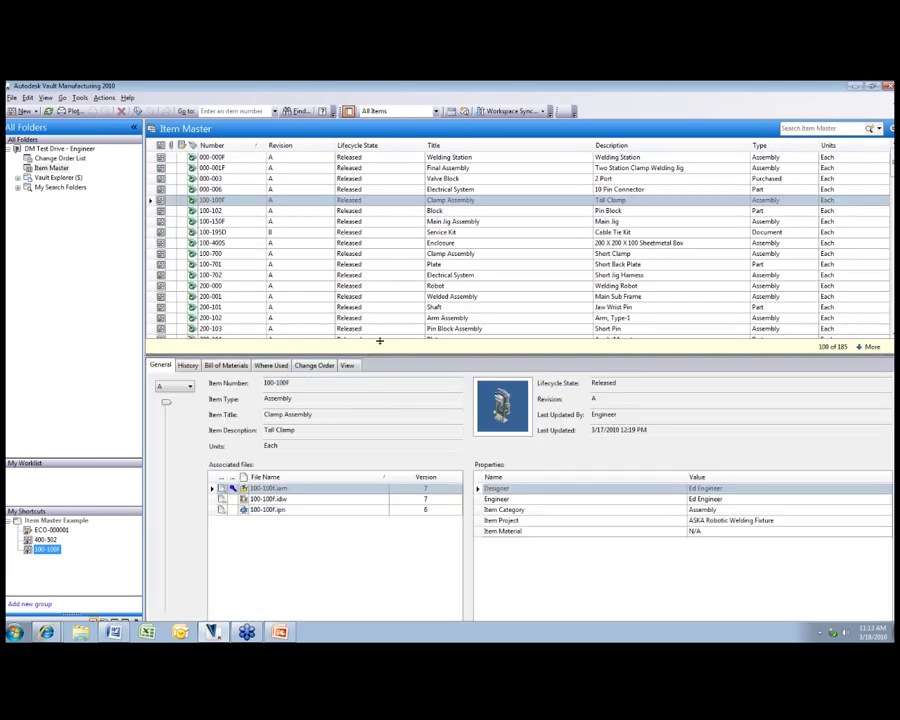
drag(380, 336, 390, 240)
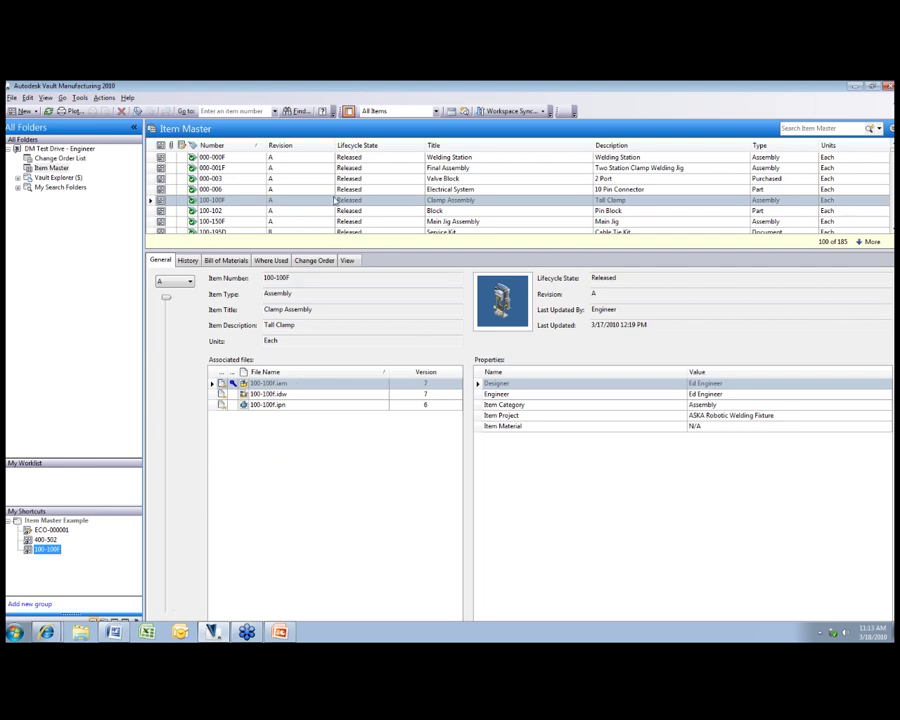
Attempt to edit Released item 100-100F, which fails because it must be Work In Progress.
right_click(326, 201)
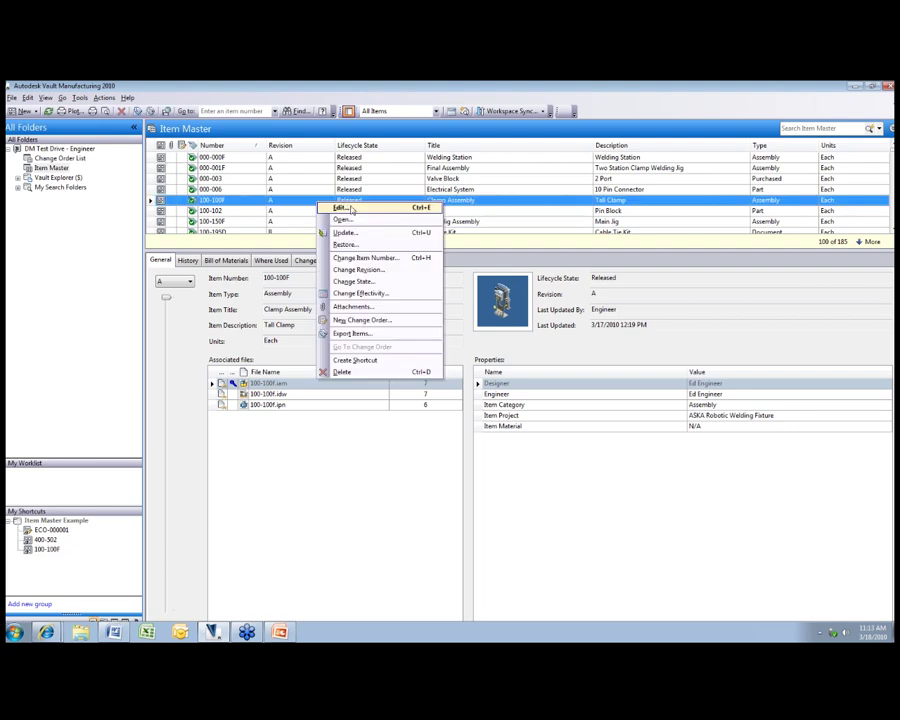
click(340, 206)
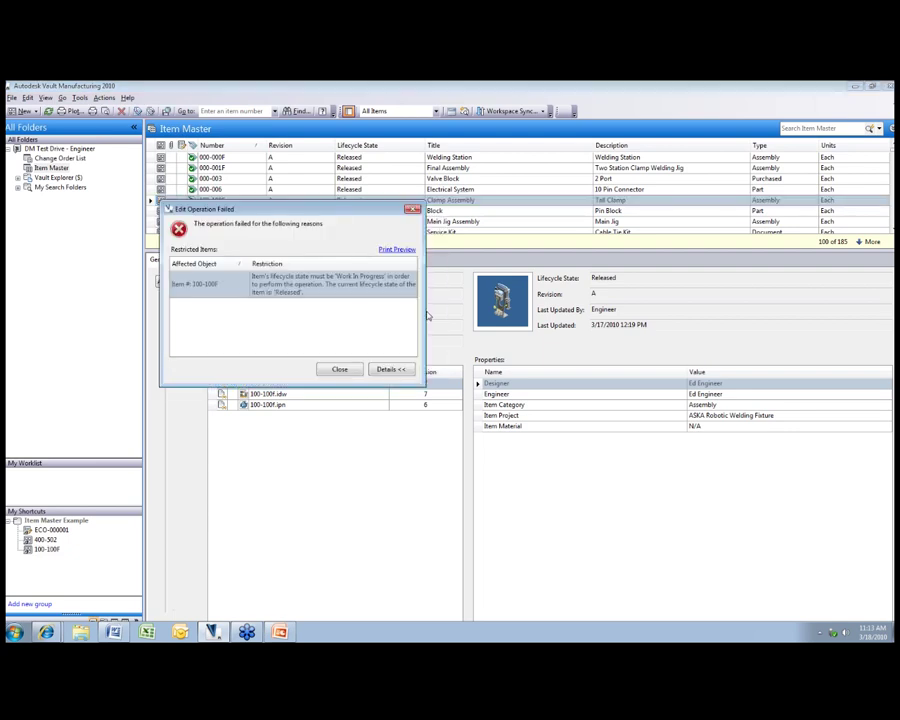